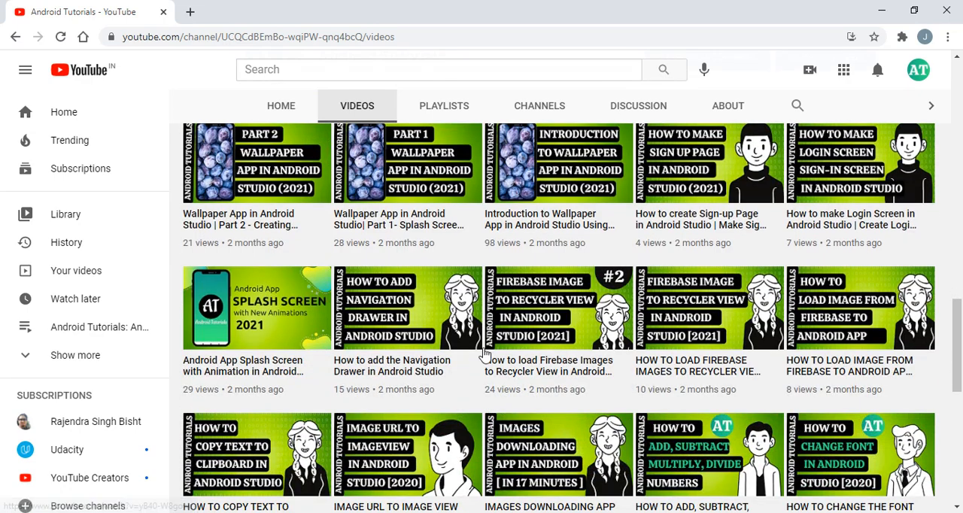
Leave the YouTube channel's video list and open the LottieFiles website at lottiefiles.com
scroll(486, 352, "up", 10)
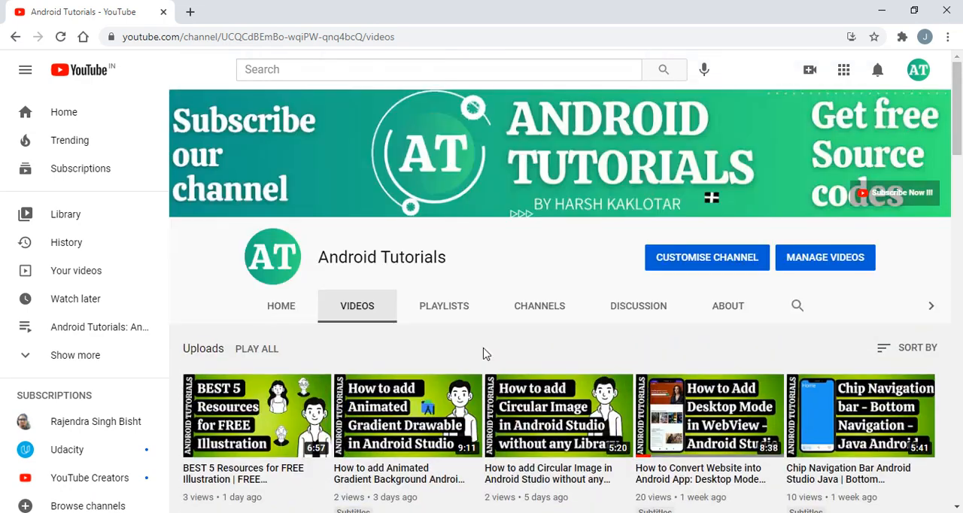
scroll(486, 353, "down", 5)
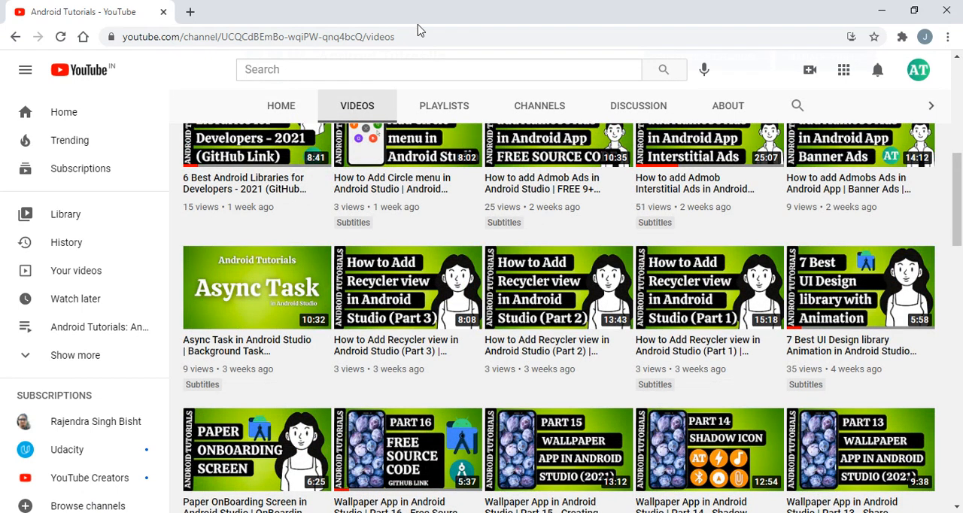
left_click(407, 29)
key("BackSpace")
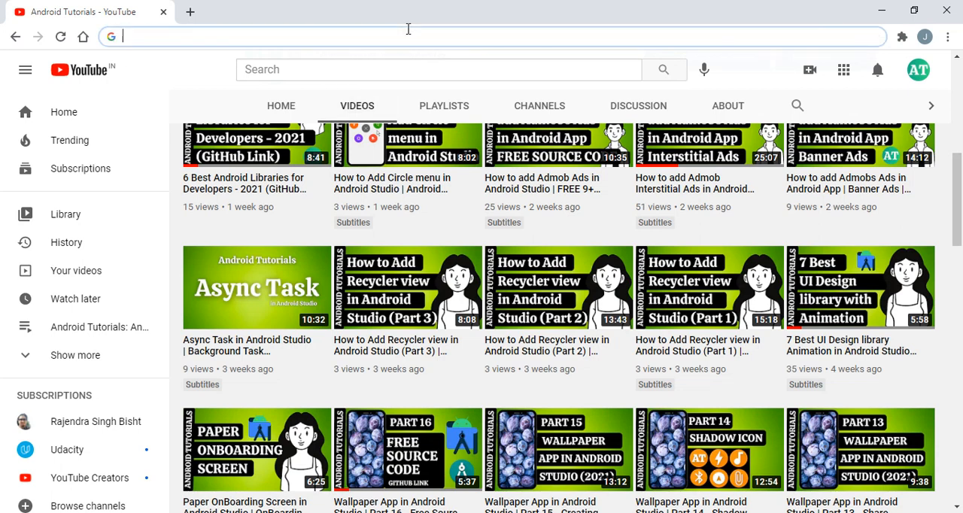
type("lottir")
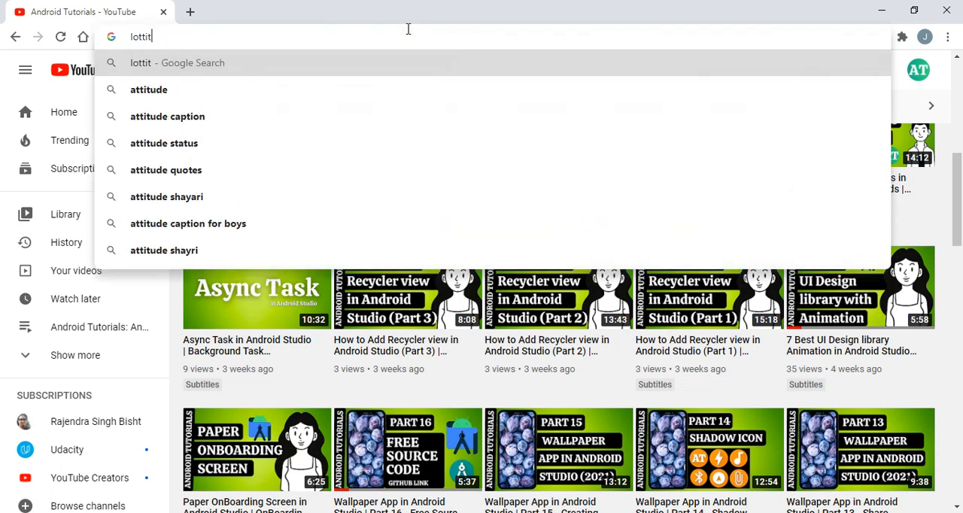
key("BackSpace")
type("e")
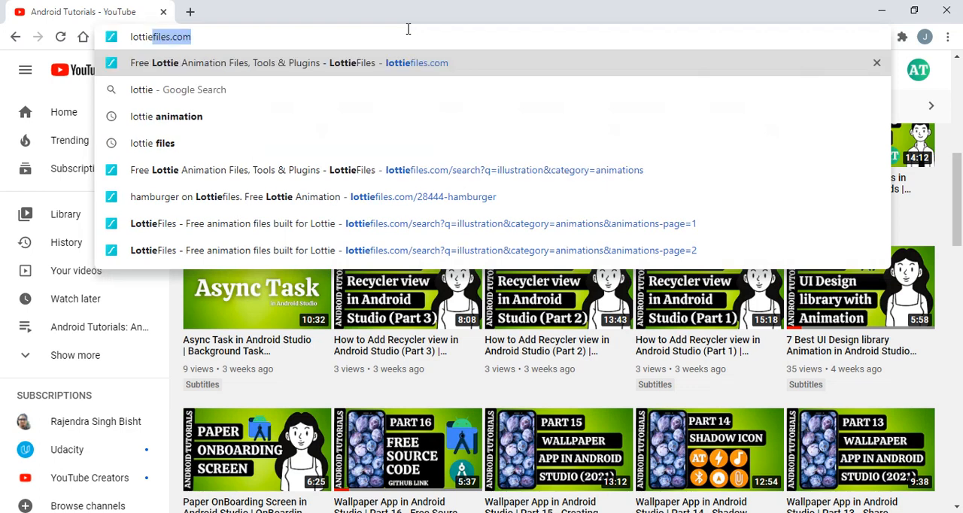
key("Return")
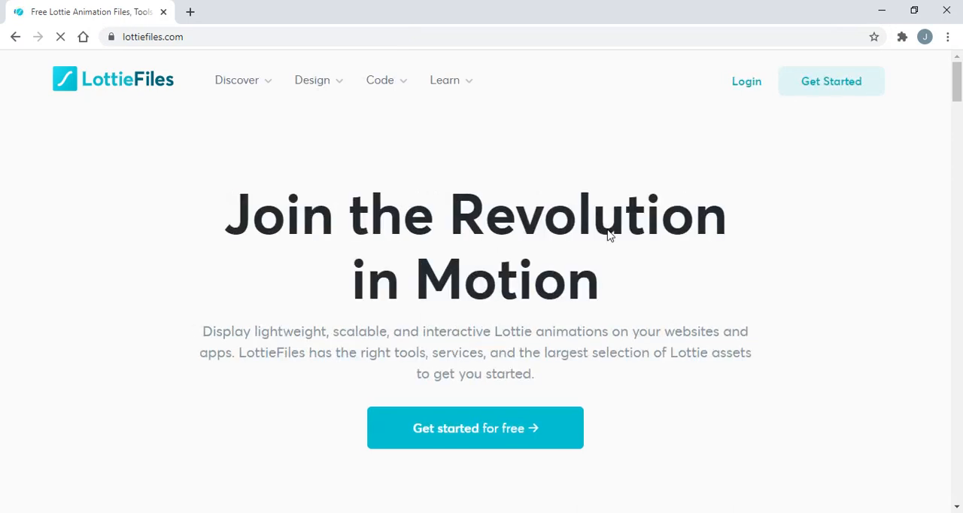
Look over the LottieFiles home page as far as the section on creators and their creations
scroll(609, 235, "down", 3)
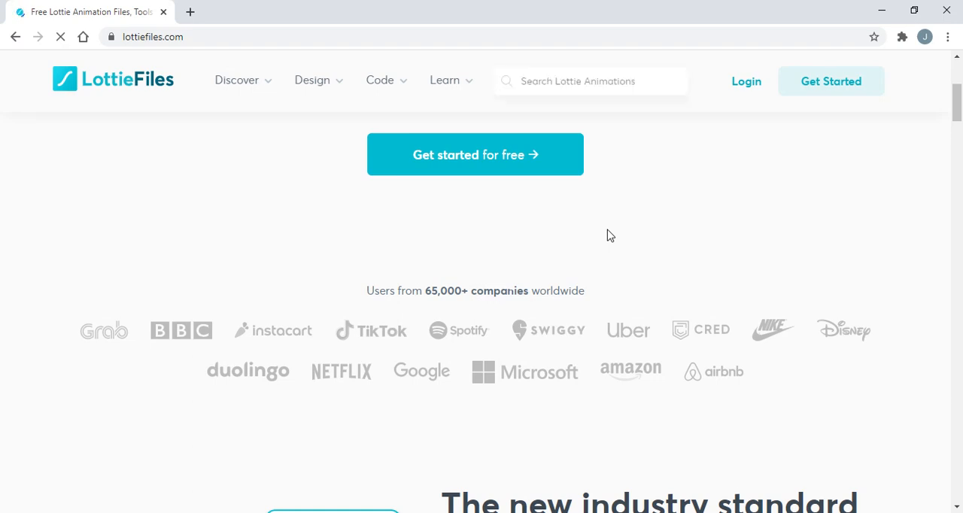
scroll(609, 234, "down", 4)
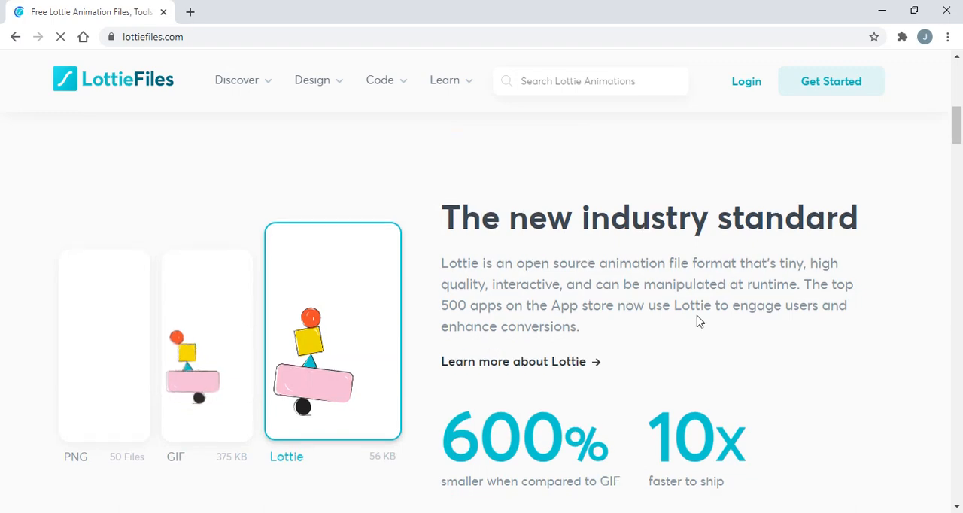
scroll(698, 322, "down", 1)
scroll(698, 321, "down", 3)
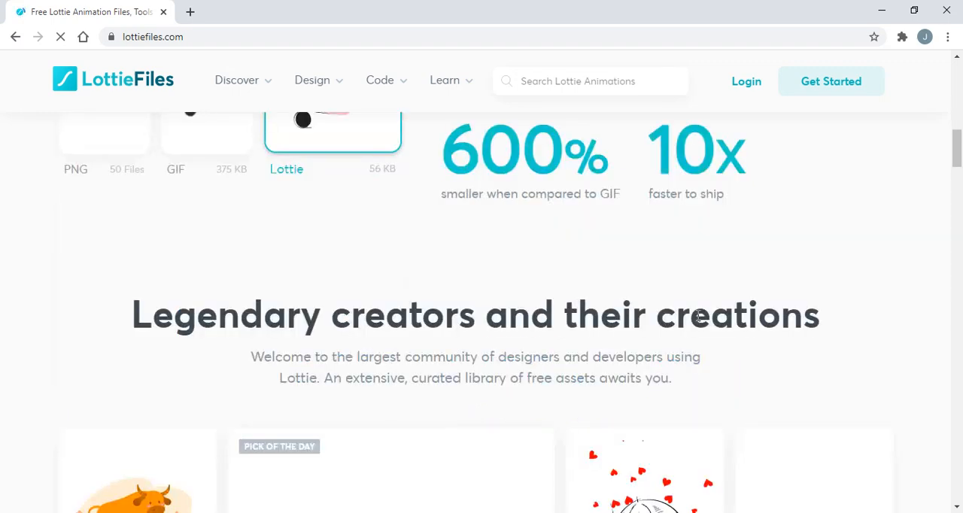
scroll(697, 316, "up", 4)
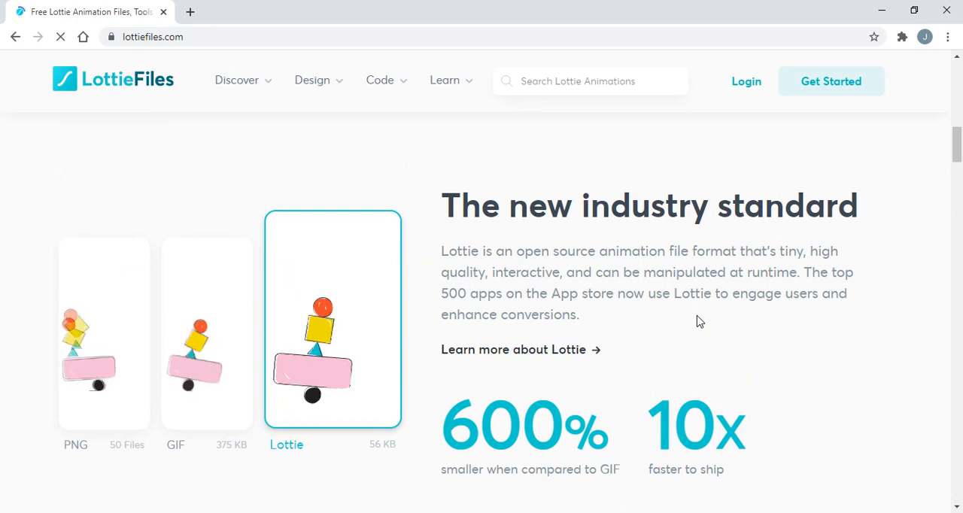
scroll(478, 252, "up", 8)
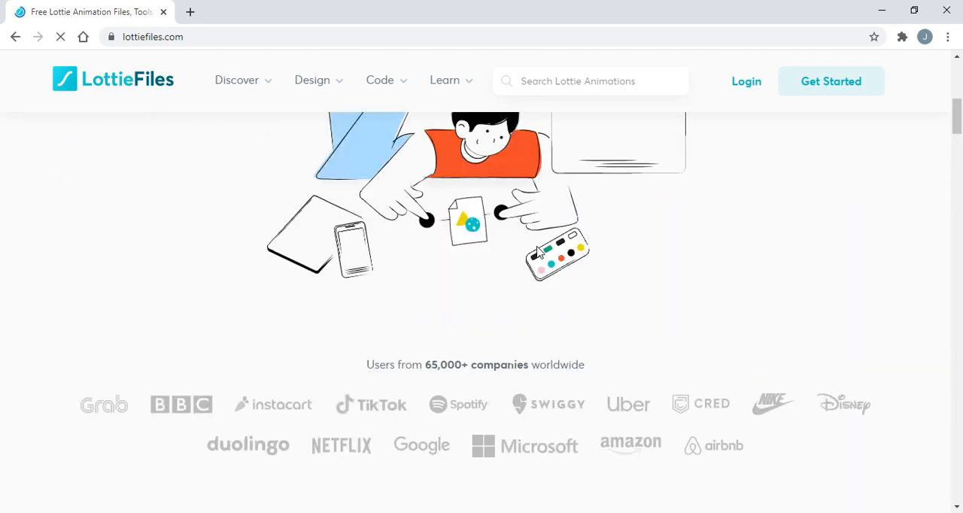
Search LottieFiles for "Illustration" and look through the first page of animation results
left_click(540, 84)
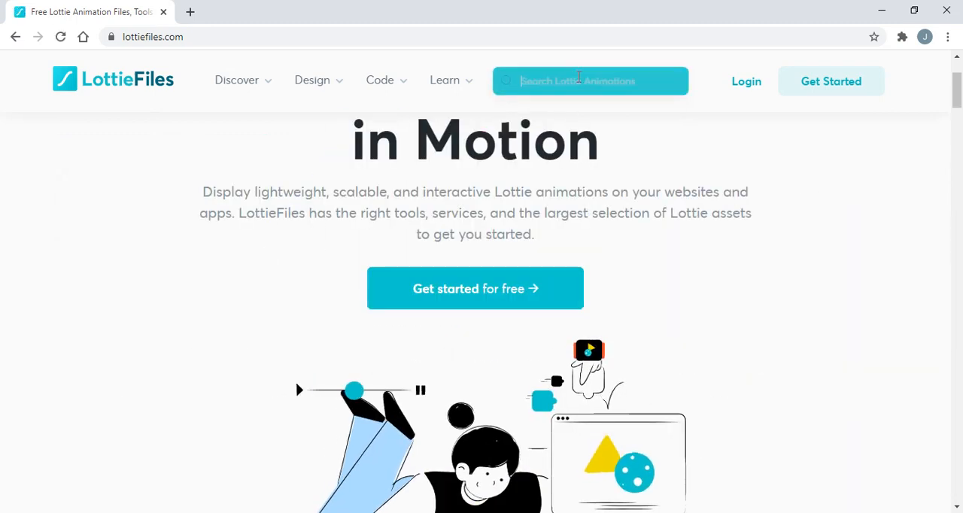
type("A")
key("BackSpace")
type("Il")
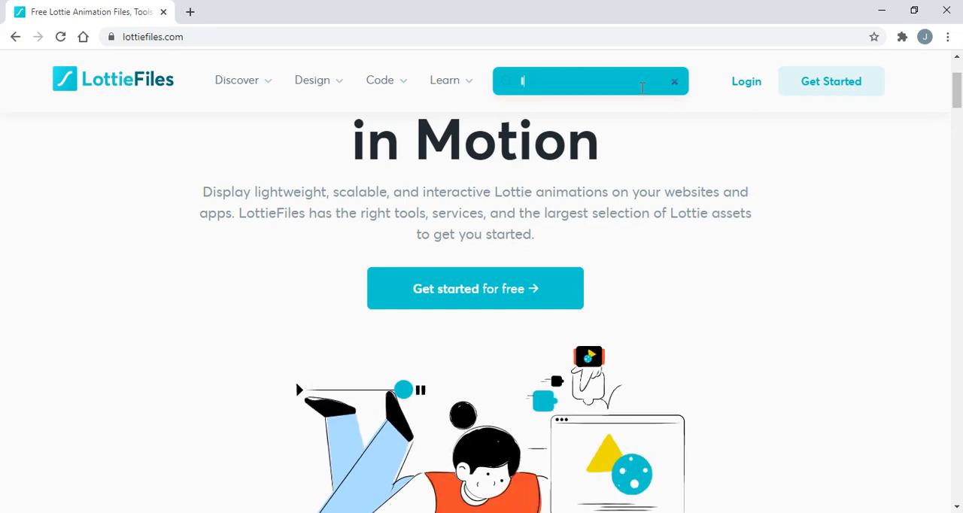
type("lu")
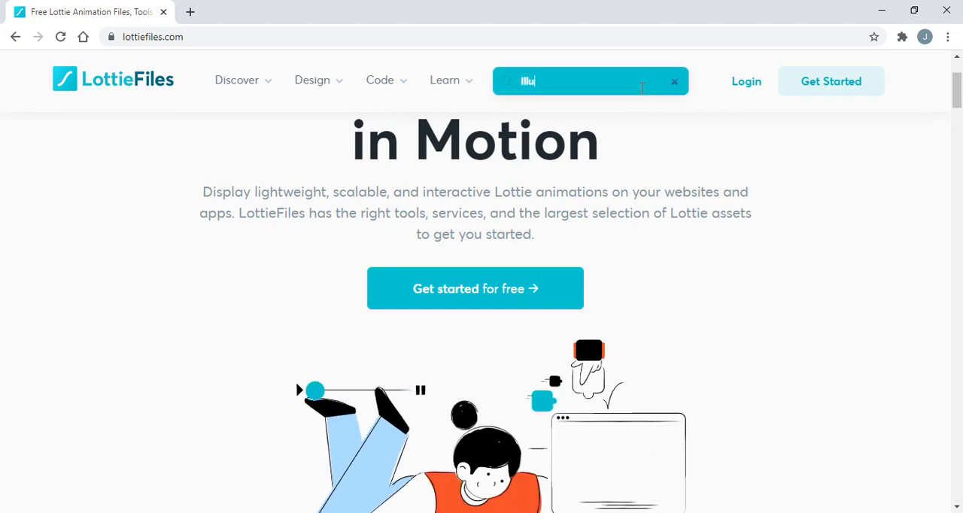
type("stration")
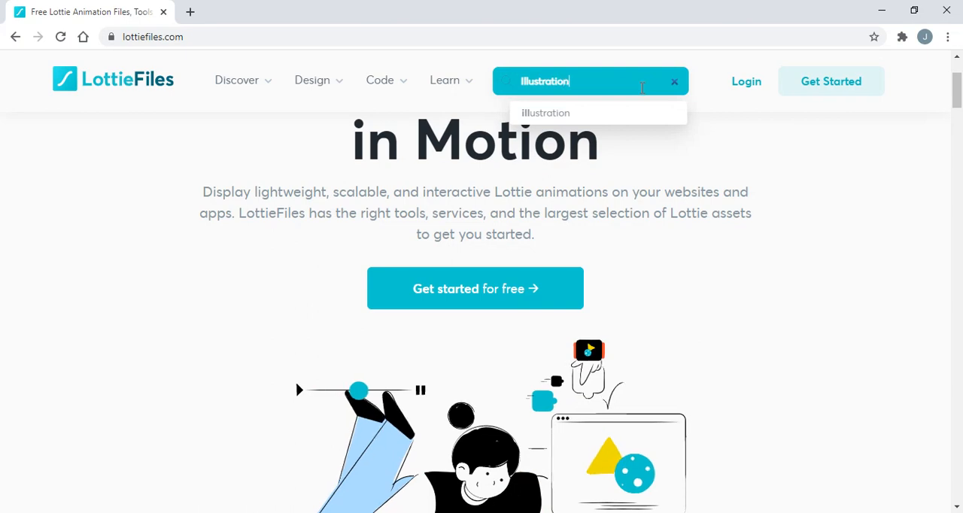
key("Return")
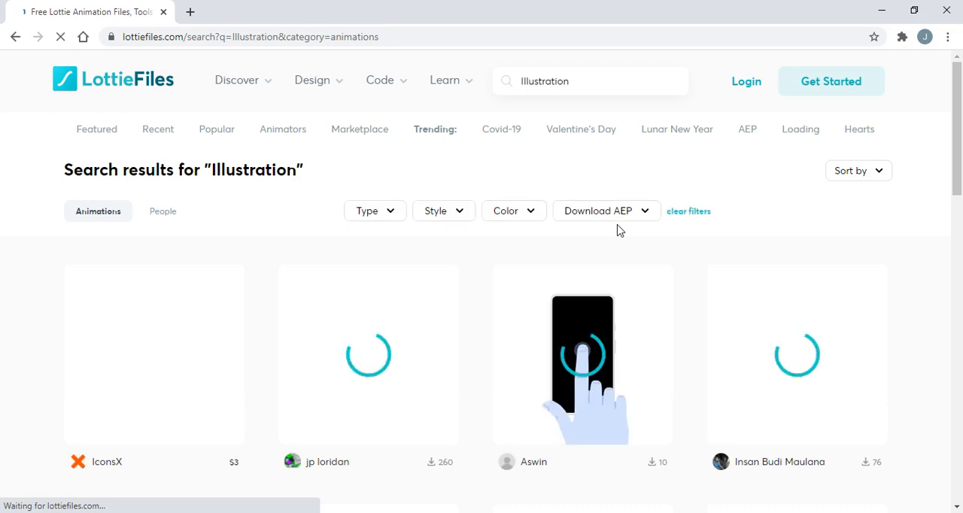
scroll(619, 230, "down", 1)
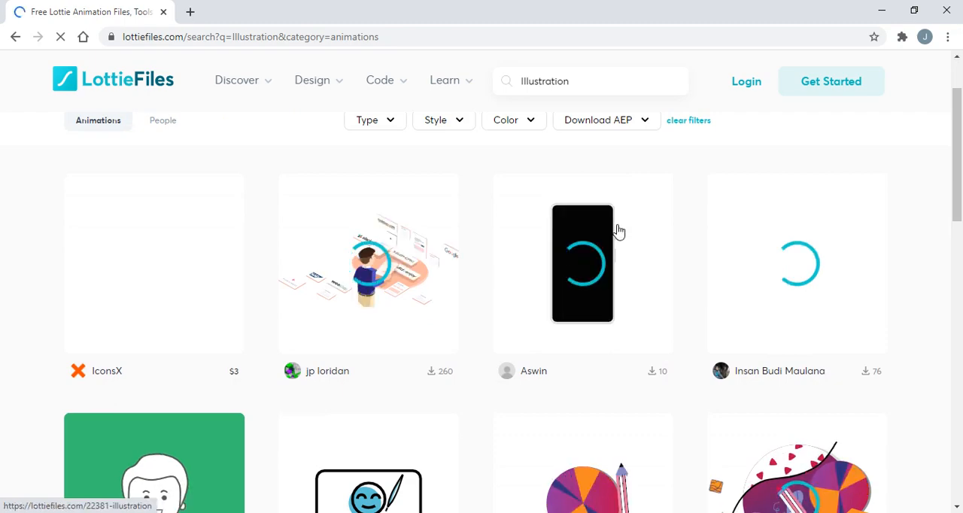
scroll(361, 301, "down", 3)
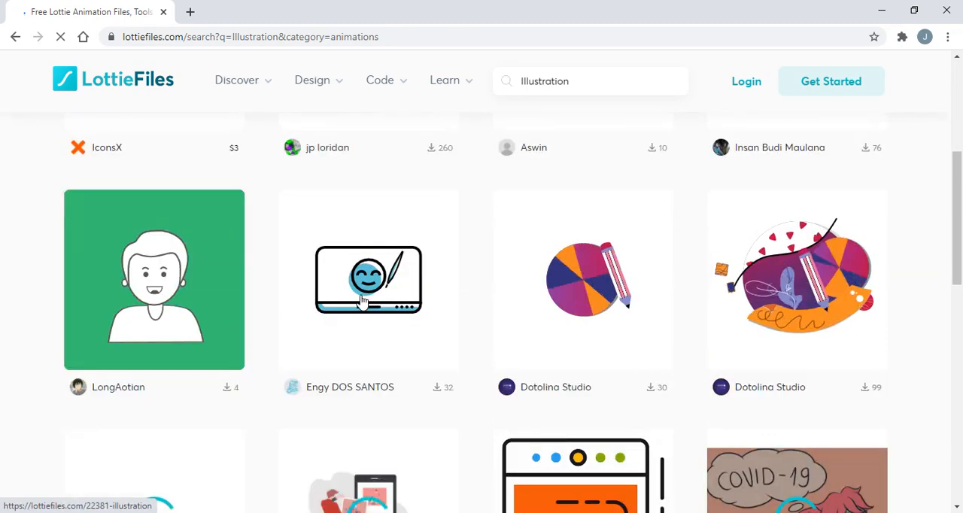
scroll(361, 301, "down", 3)
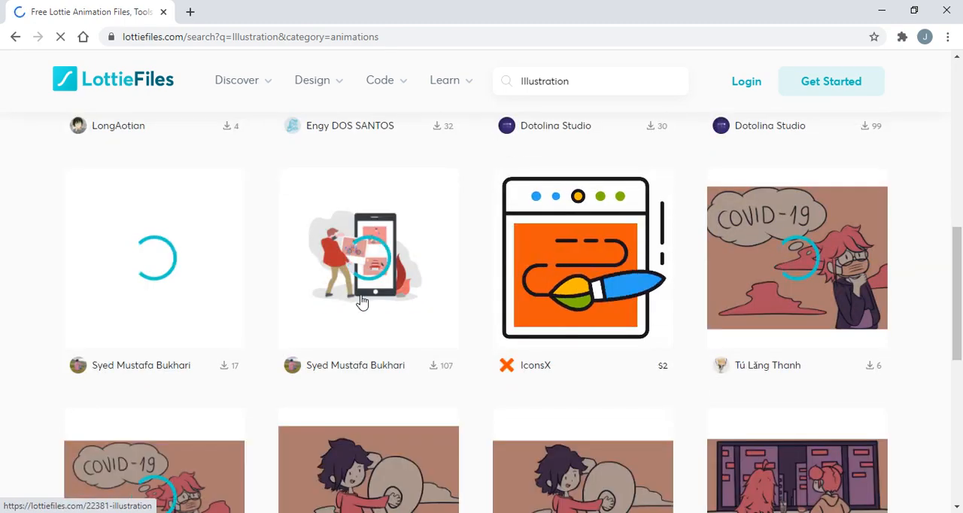
scroll(364, 303, "down", 3)
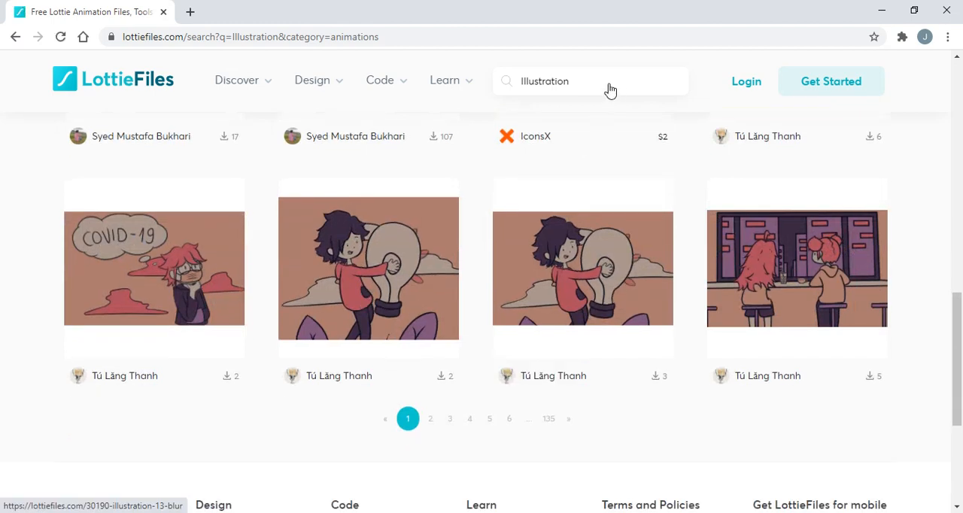
Replace the search term with "delivery" and run the animation search again
scroll(611, 91, "up", 6)
left_click_drag(564, 81, 400, 66)
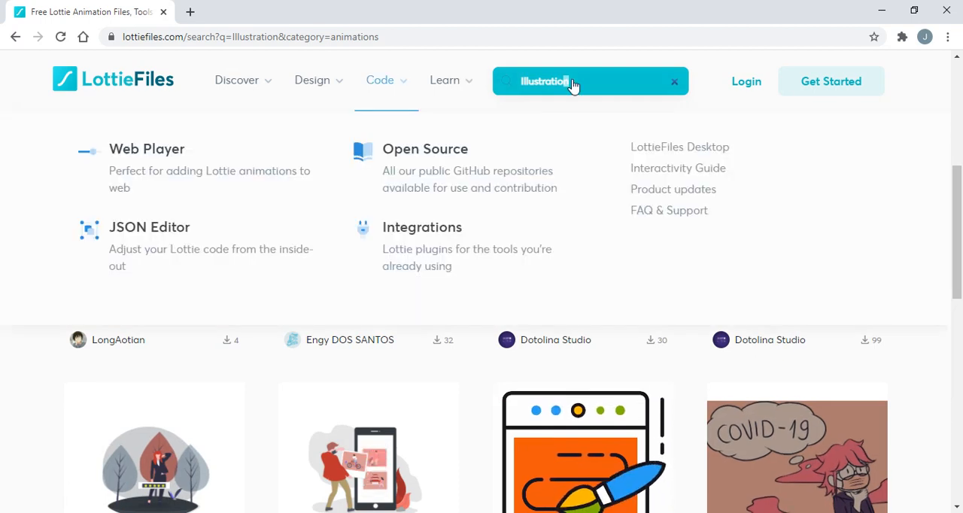
left_click(624, 78)
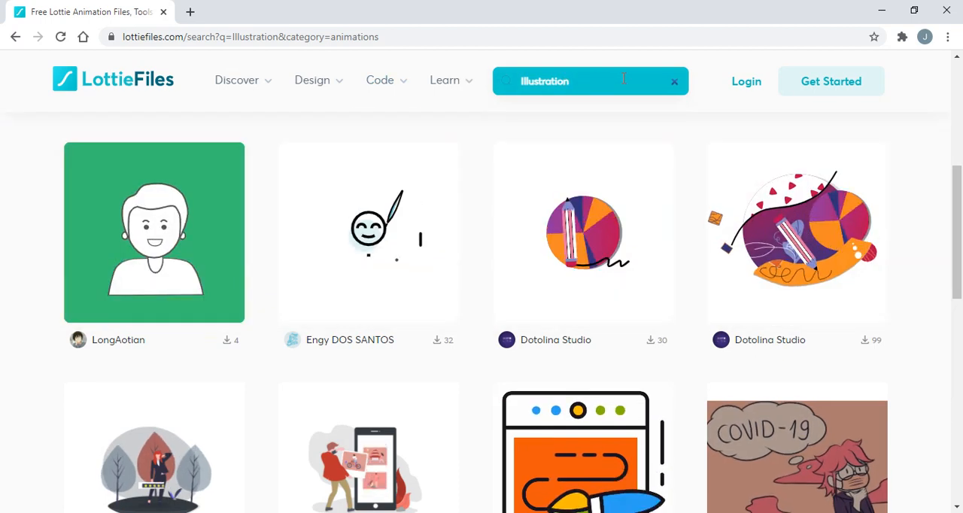
key("ctrl+a")
key("BackSpace")
type("del")
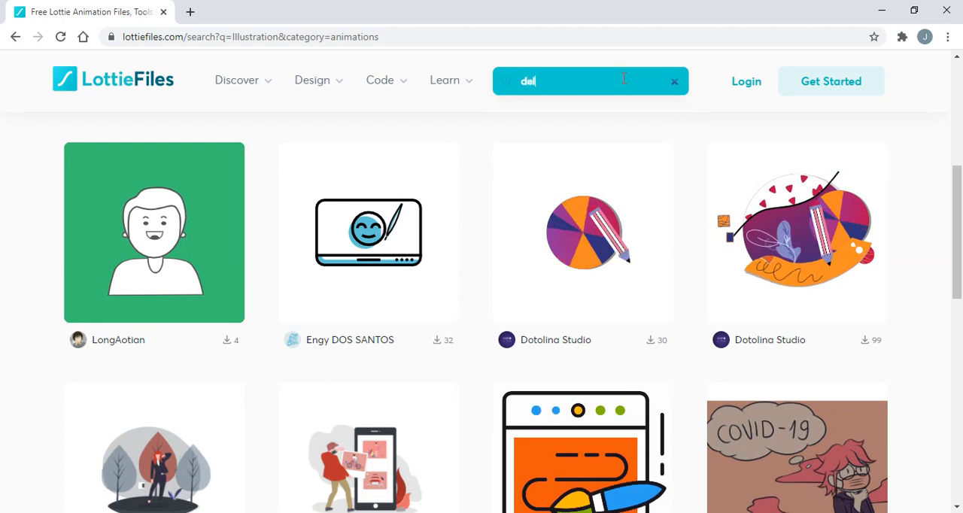
type("e")
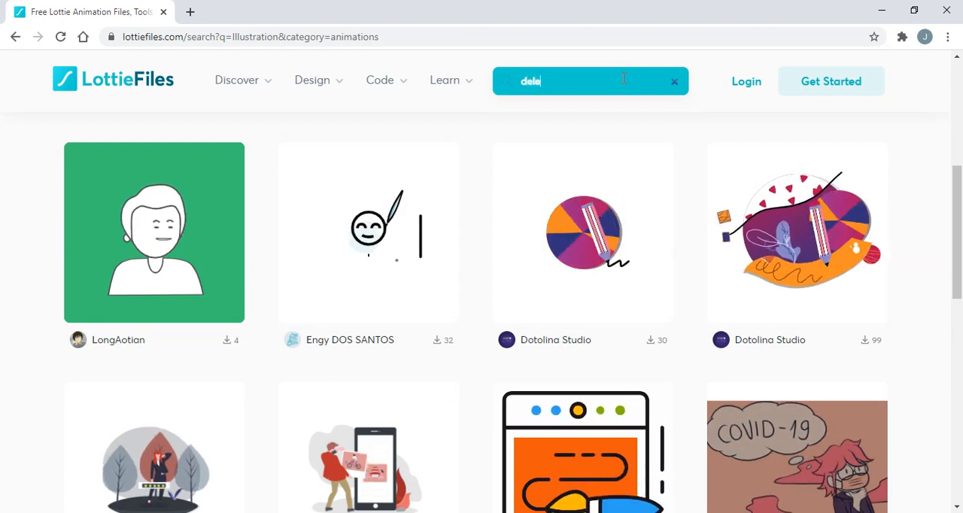
key("BackSpace")
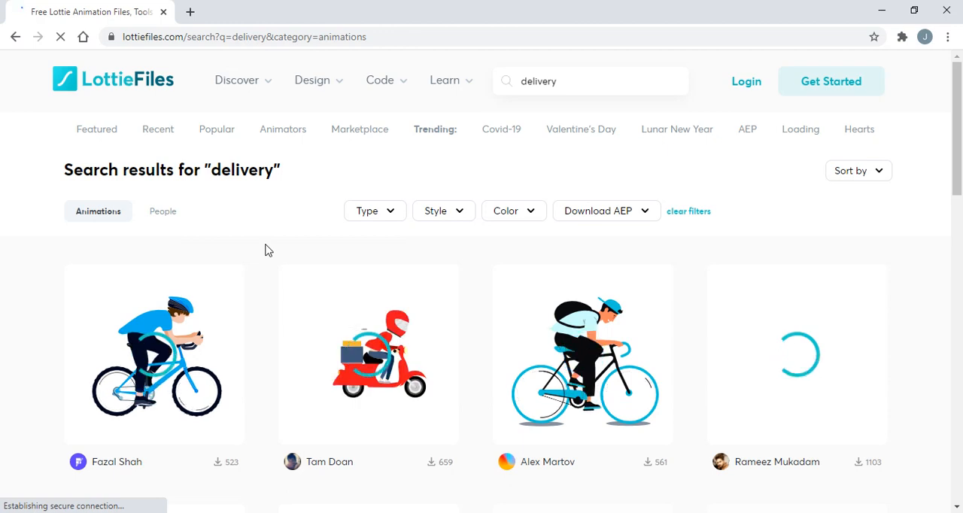
Examine the first page of delivery animations down to the page footer and return to the start of the results
scroll(267, 250, "down", 4)
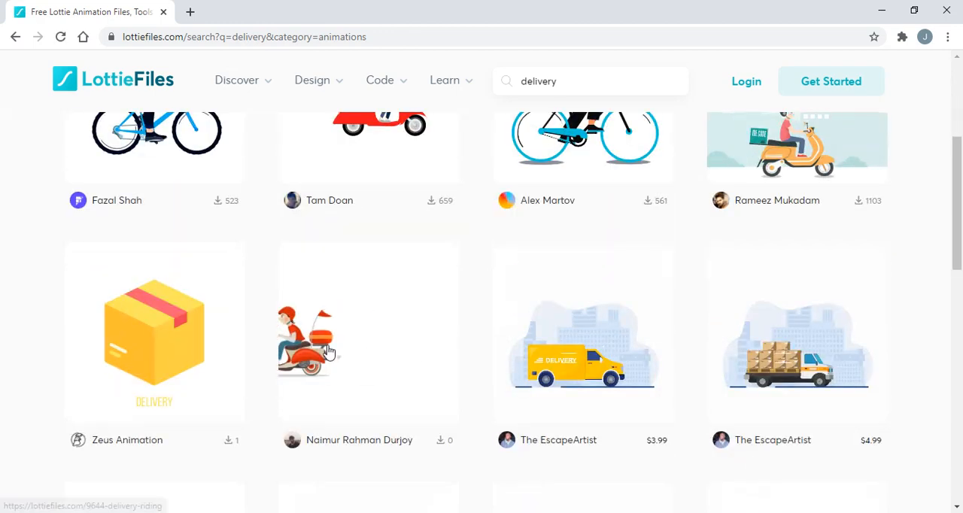
scroll(333, 370, "down", 1)
scroll(335, 370, "down", 1)
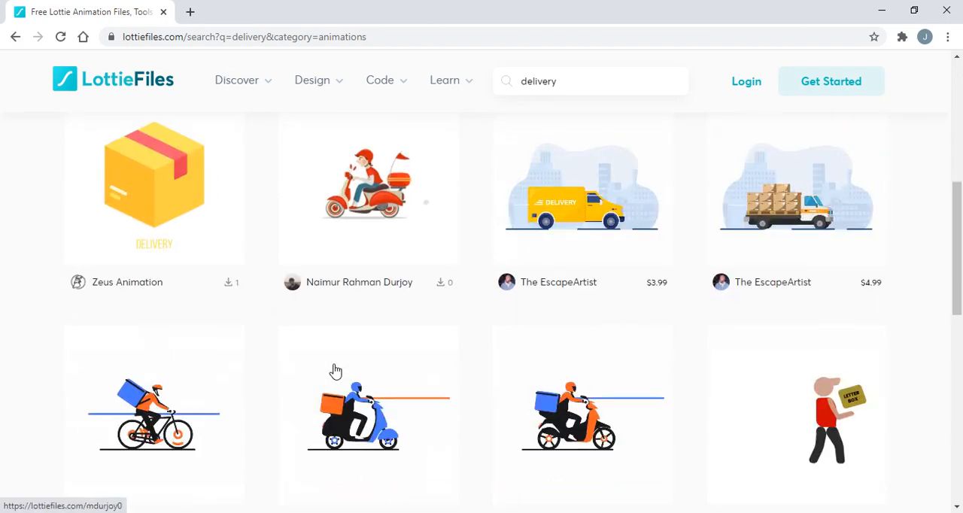
scroll(336, 371, "down", 1)
scroll(335, 372, "down", 1)
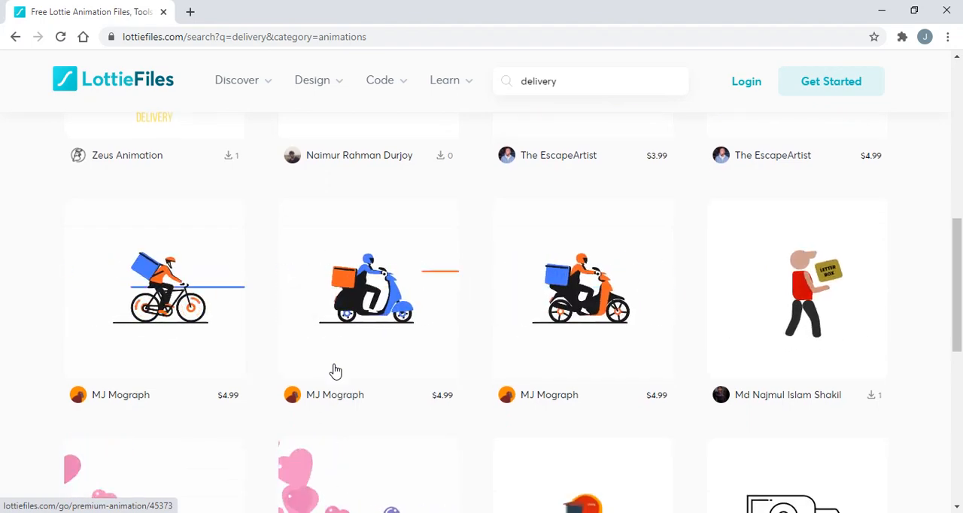
left_click_drag(960, 290, 962, 380)
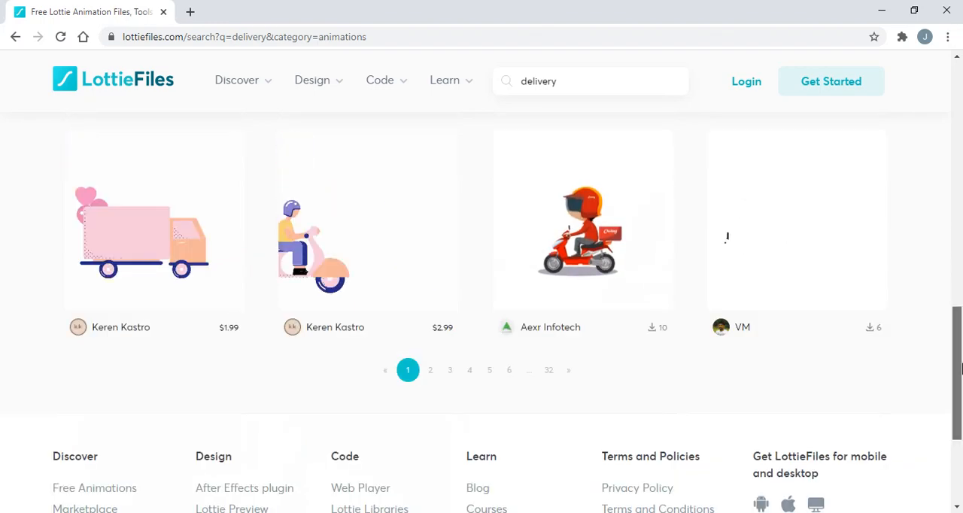
scroll(958, 314, "down", 3)
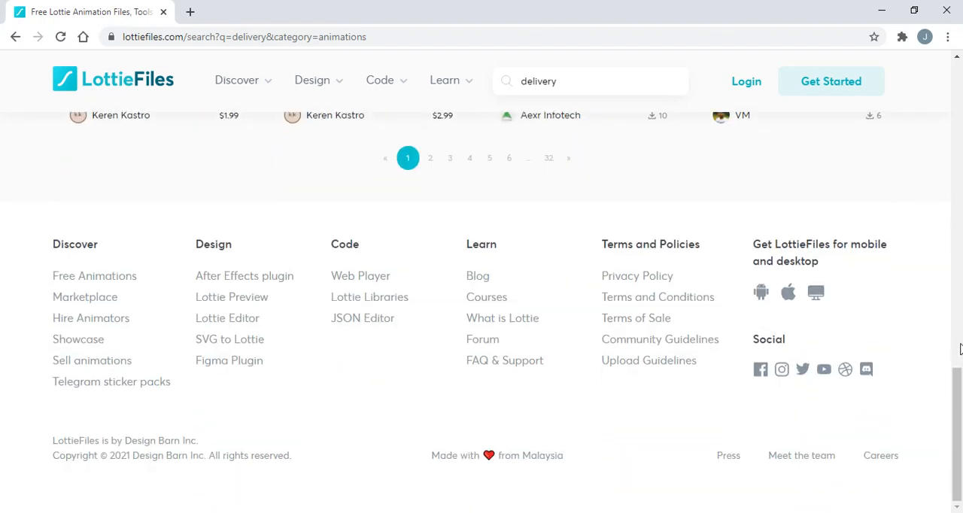
scroll(959, 331, "up", 5)
left_click_drag(960, 341, 960, 145)
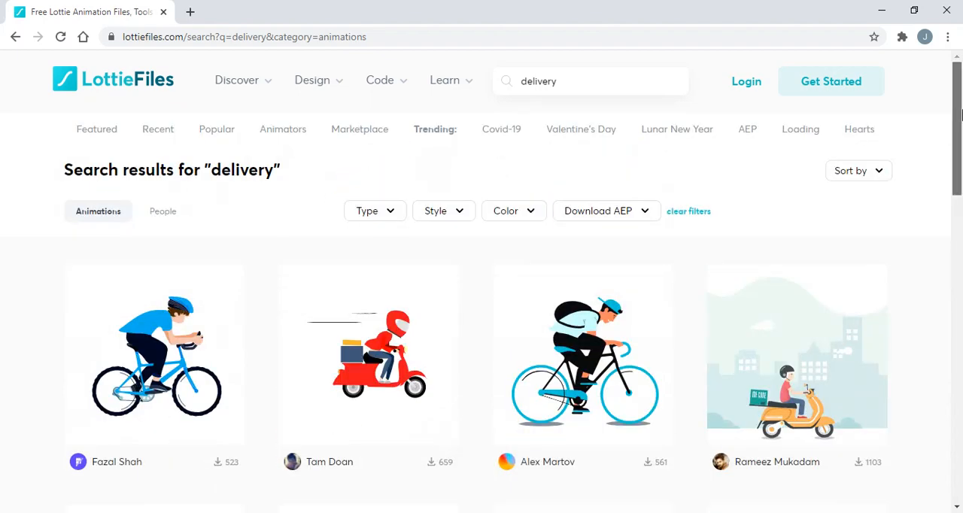
Open the Storyset website at storyset.com and read the tagline under its main heading
left_click(392, 43)
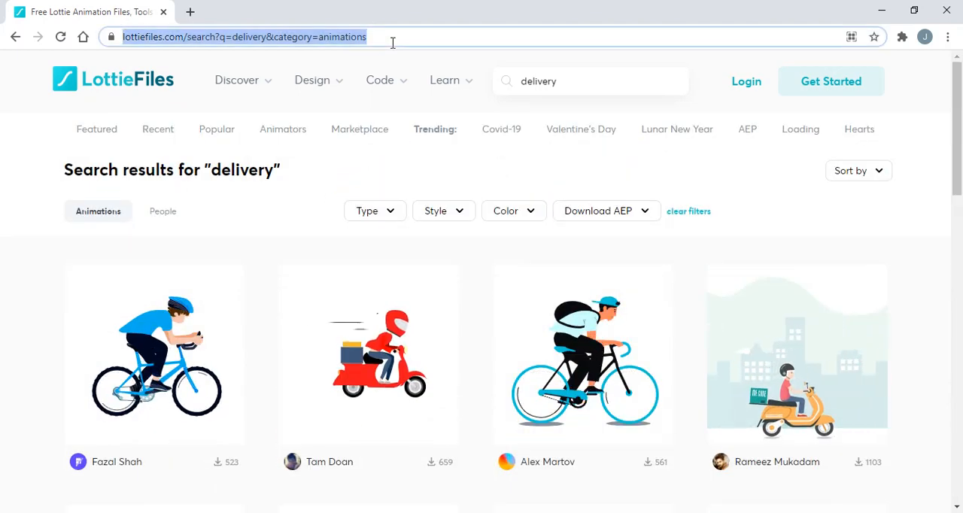
key("BackSpace")
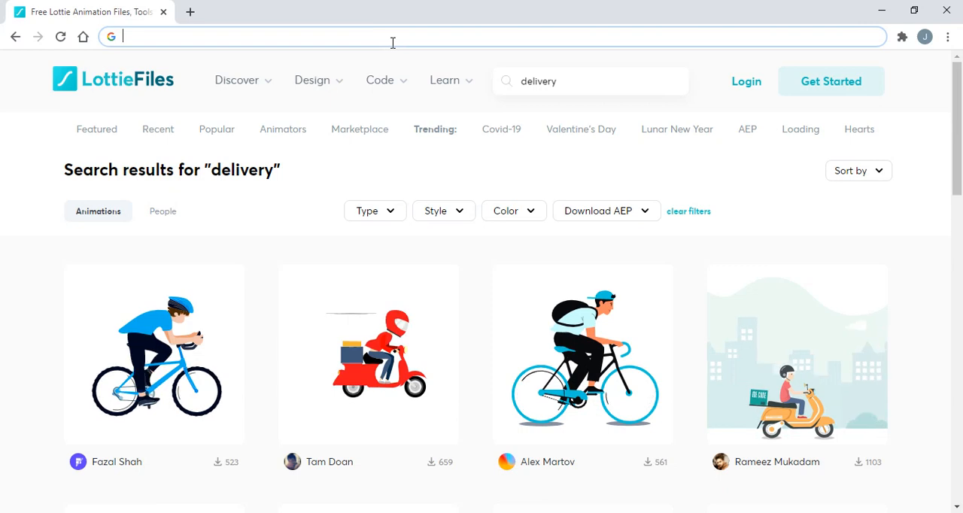
type("Story")
key("Return")
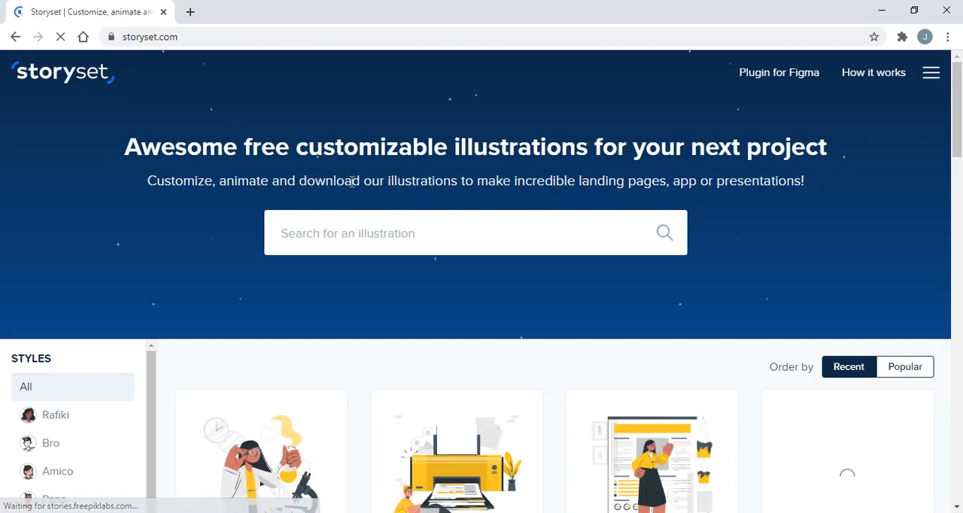
left_click_drag(314, 181, 429, 181)
left_click(455, 179)
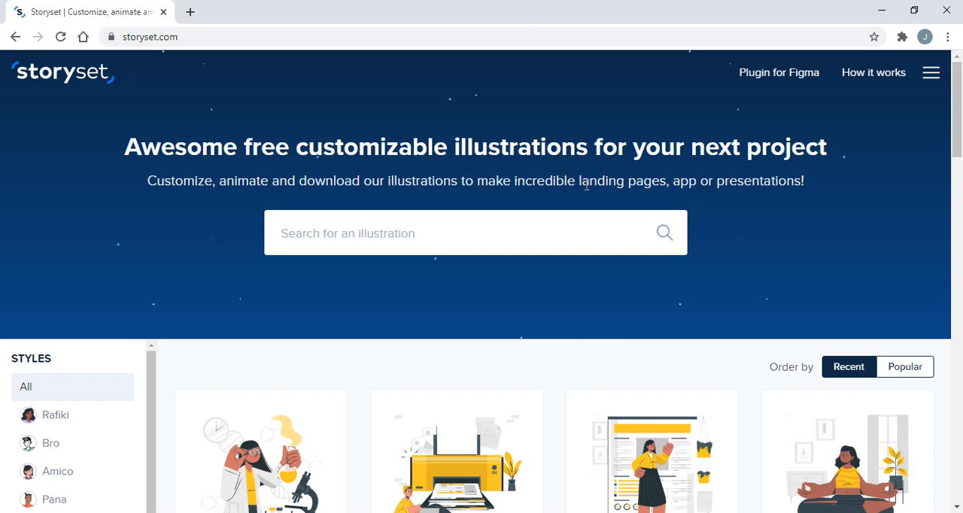
Read the rest of the Storyset tagline and examine the home page's recent illustrations and the "Why use Storyset?" section
left_click_drag(674, 185, 737, 184)
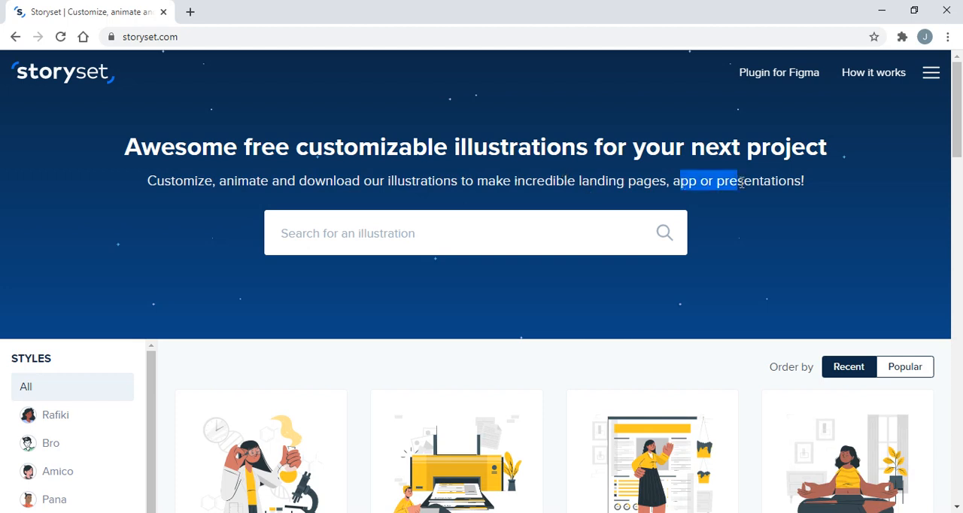
left_click(588, 240)
scroll(587, 240, "down", 4)
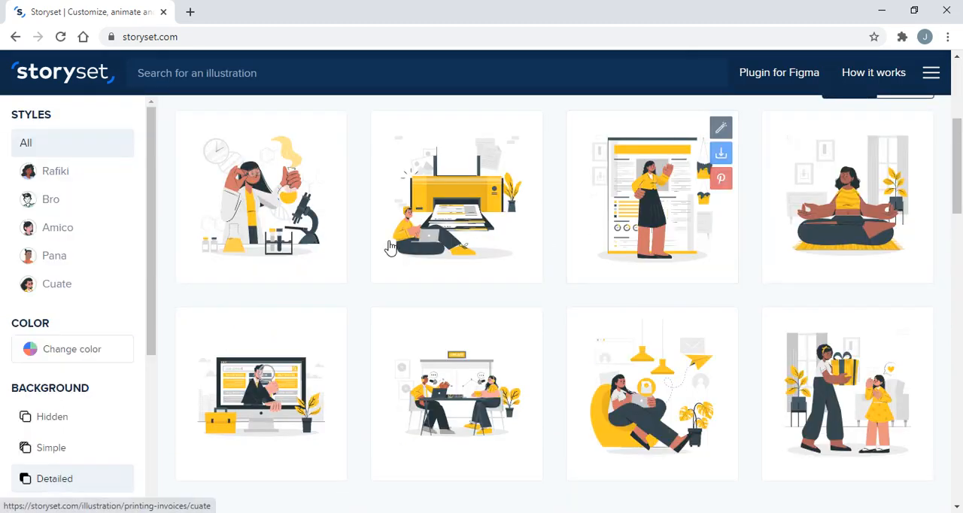
scroll(390, 247, "up", 3)
scroll(389, 248, "down", 3)
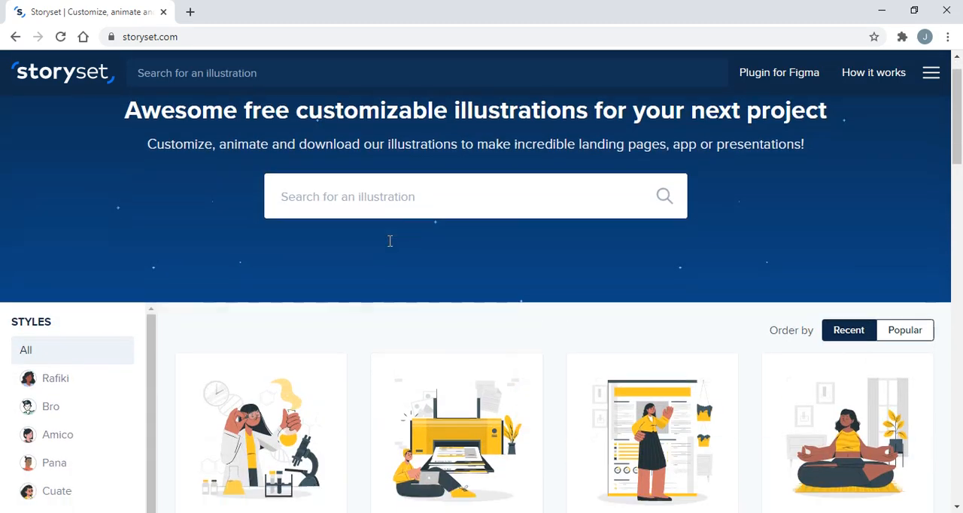
scroll(383, 361, "down", 3)
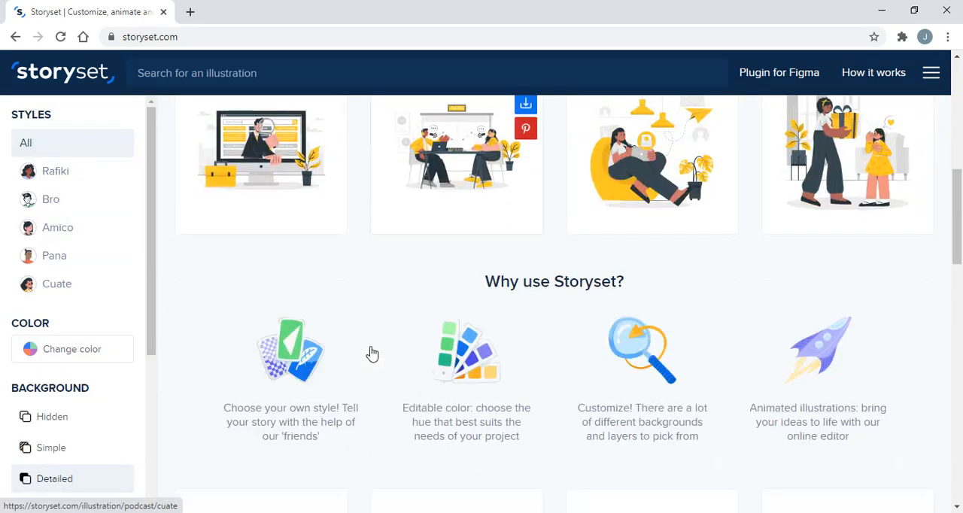
scroll(280, 271, "up", 7)
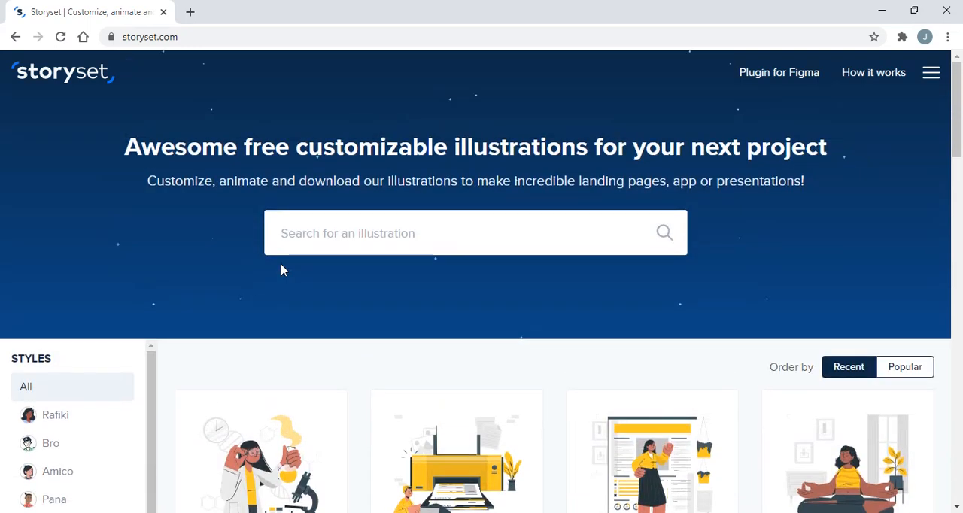
scroll(282, 271, "down", 3)
scroll(281, 272, "up", 3)
scroll(356, 236, "down", 4)
scroll(364, 377, "down", 4)
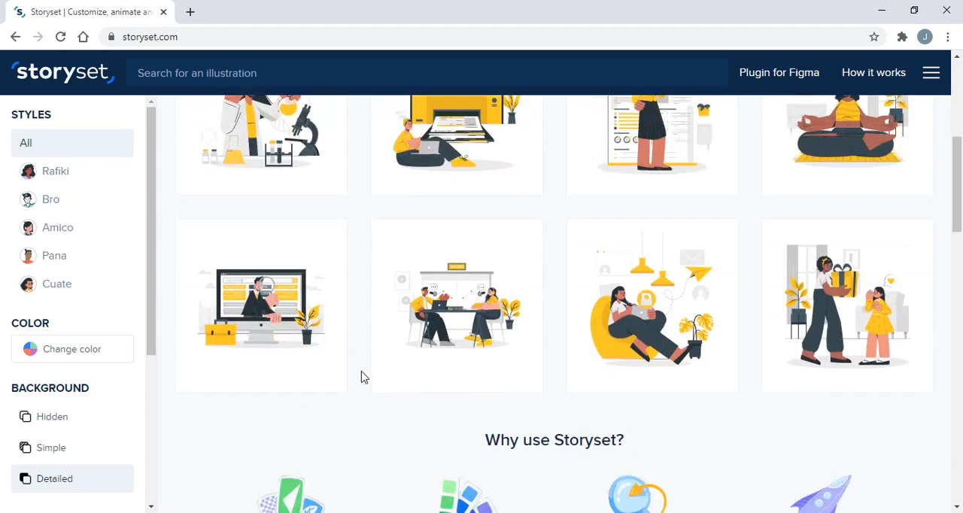
scroll(361, 376, "up", 2)
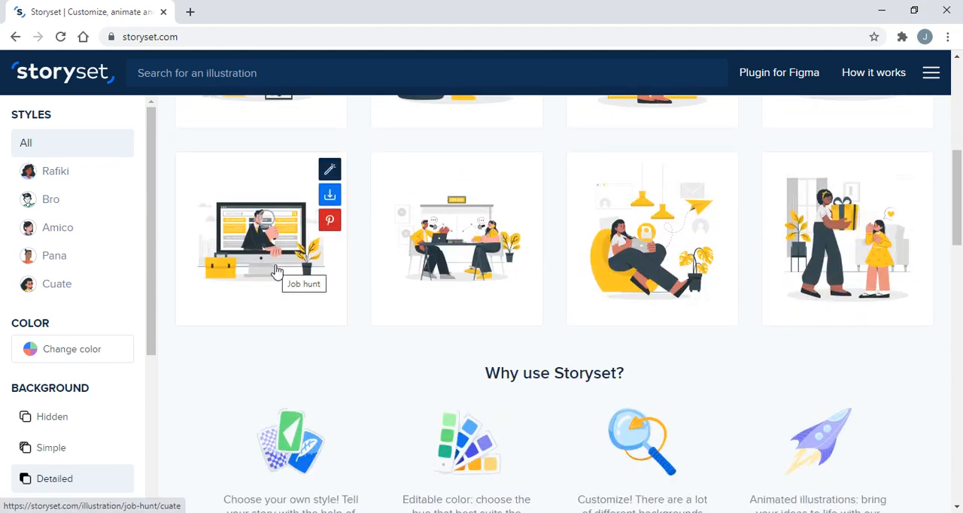
scroll(531, 254, "up", 6)
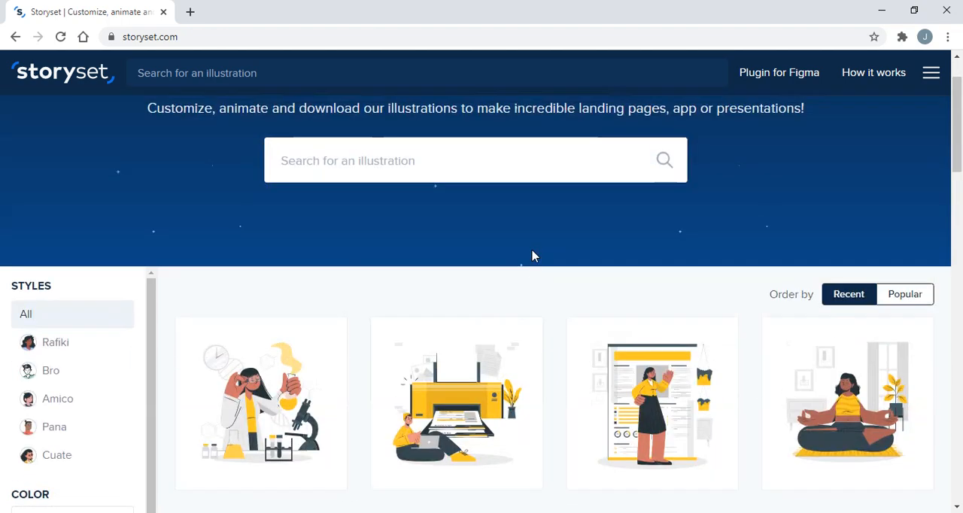
scroll(531, 255, "down", 5)
scroll(555, 349, "down", 4)
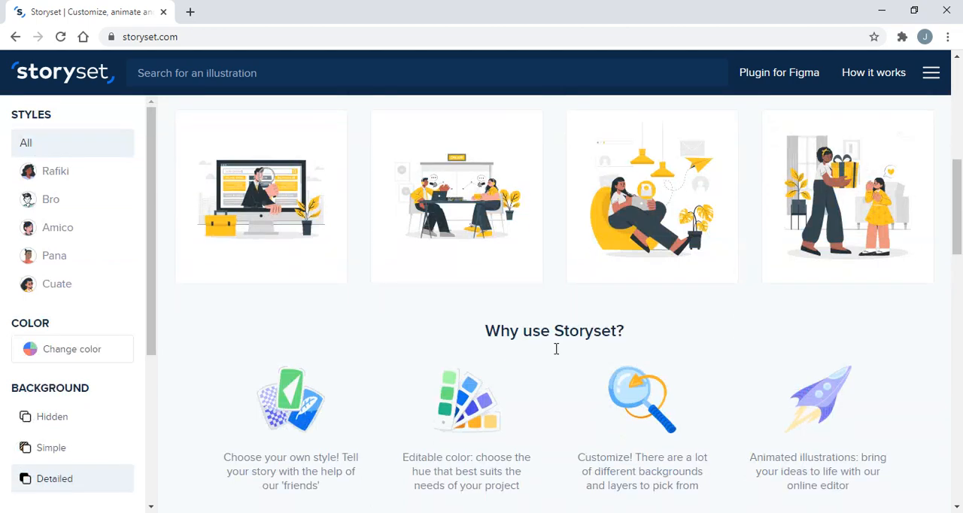
scroll(555, 355, "up", 10)
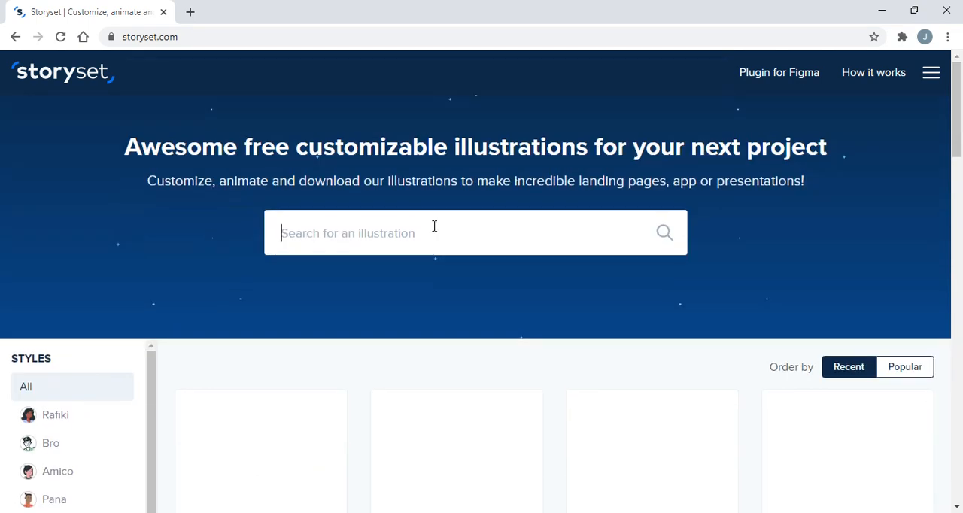
scroll(451, 264, "down", 3)
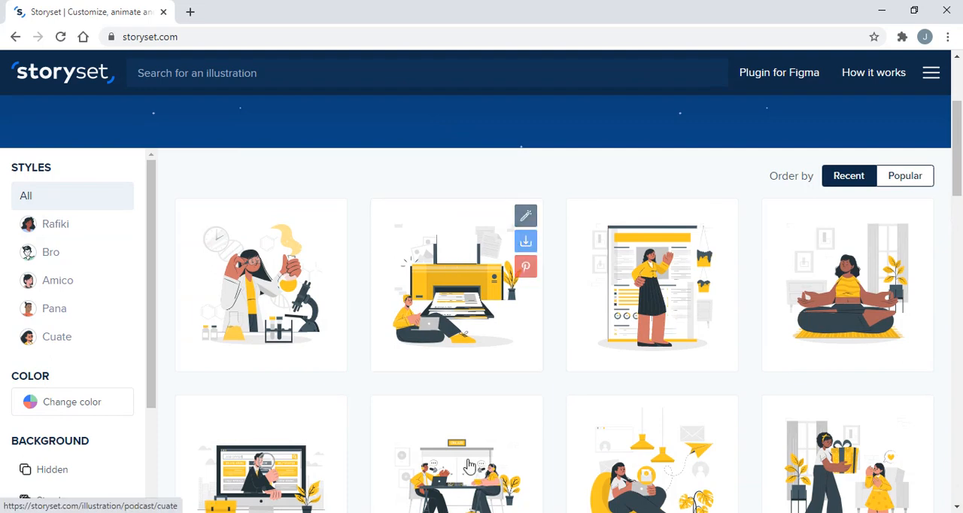
Search Storyset for "Book" illustrations
scroll(456, 301, "up", 3)
type("Book")
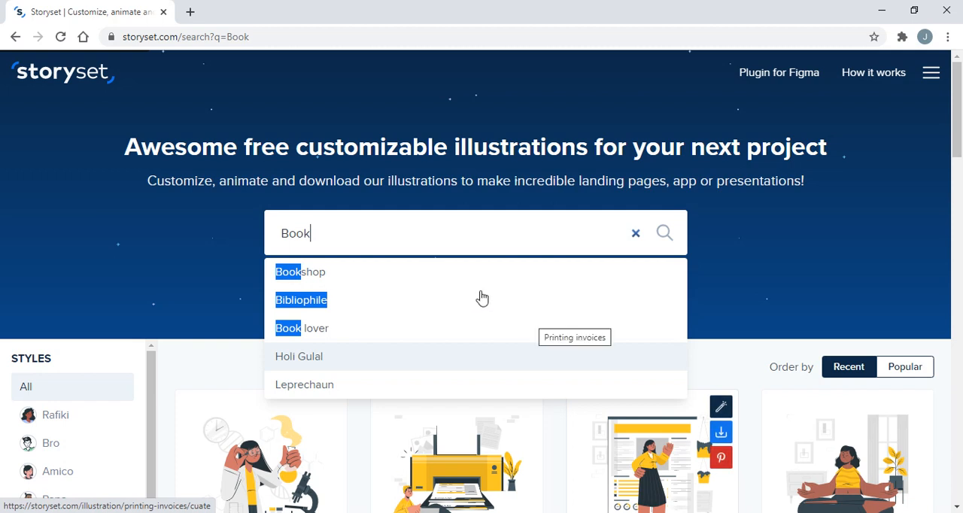
key("Return")
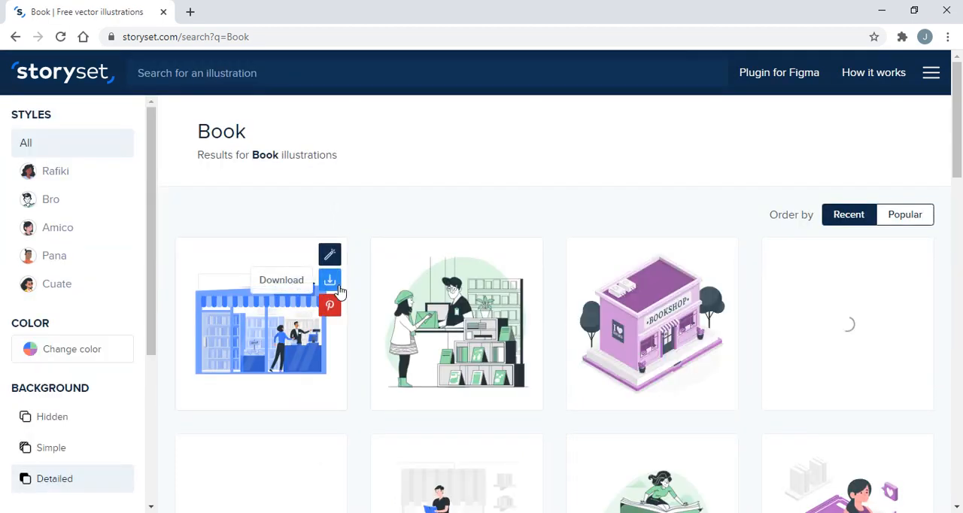
Examine the Book illustration results from the first row down through the last loaded ones
scroll(338, 290, "down", 3)
mouse_move(340, 292)
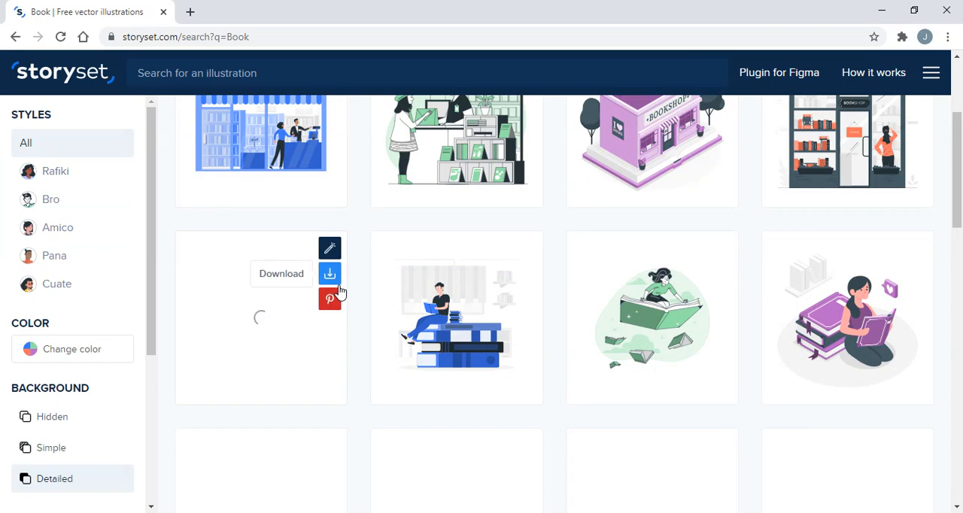
scroll(340, 292, "down", 2)
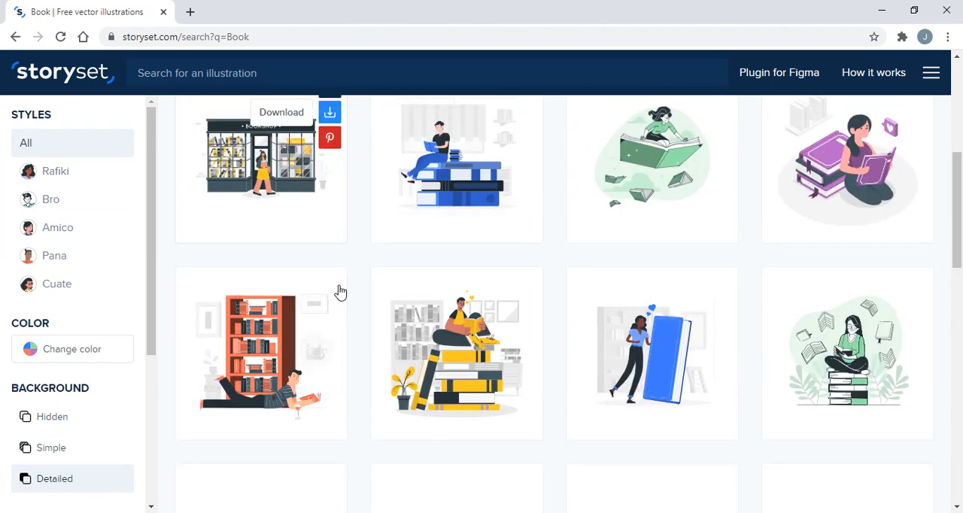
scroll(340, 292, "up", 1)
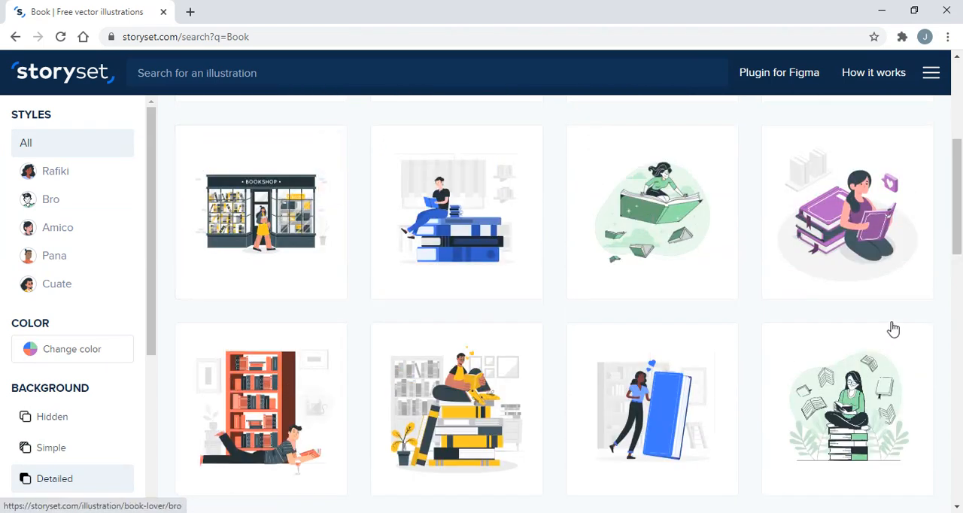
scroll(485, 446, "down", 1)
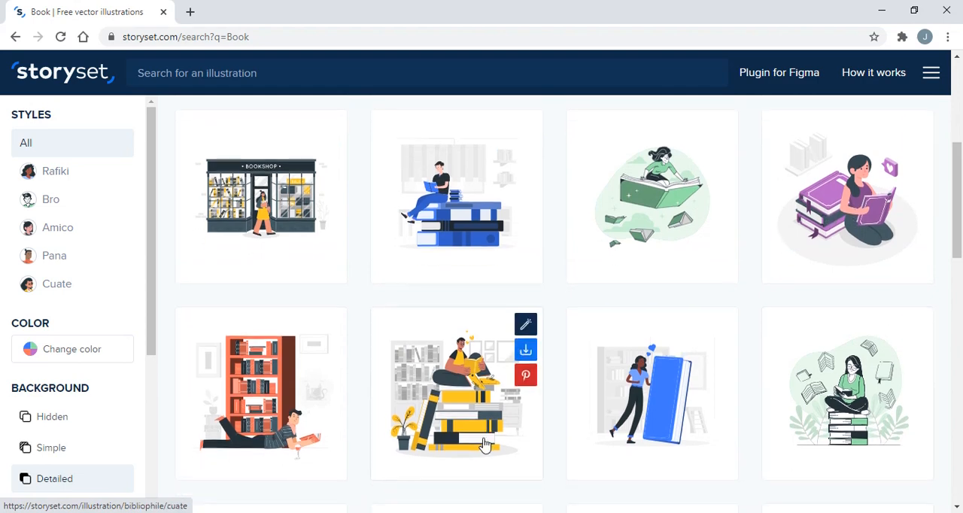
scroll(484, 444, "down", 3)
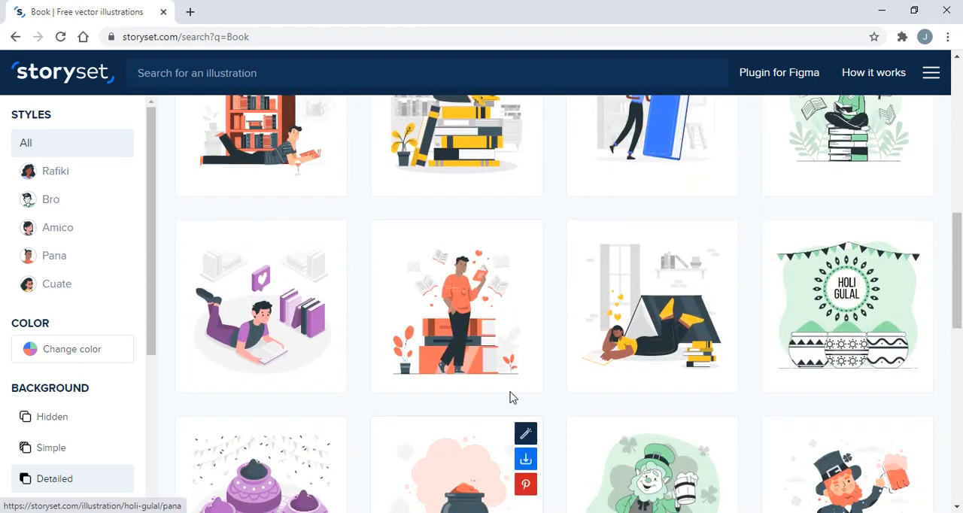
scroll(567, 428, "down", 2)
scroll(567, 427, "down", 1)
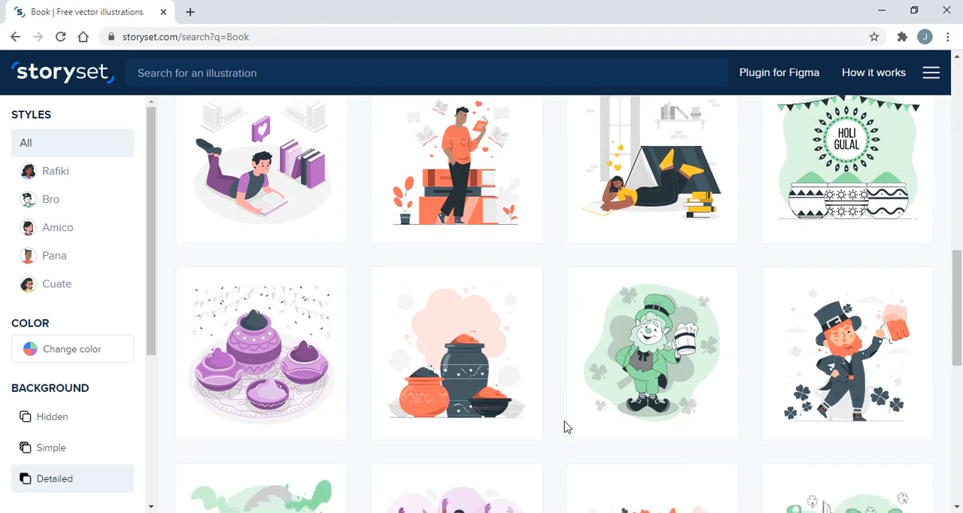
scroll(567, 427, "down", 2)
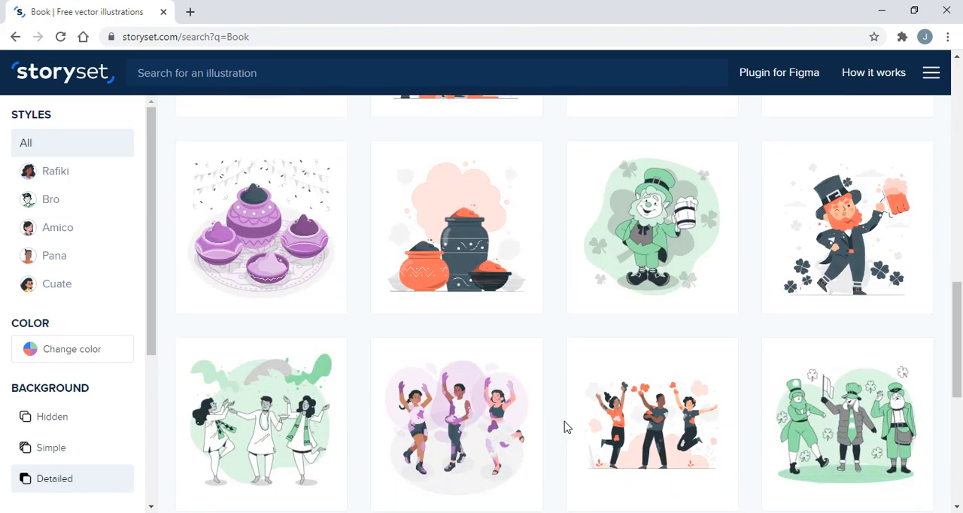
scroll(566, 427, "down", 2)
scroll(567, 427, "down", 4)
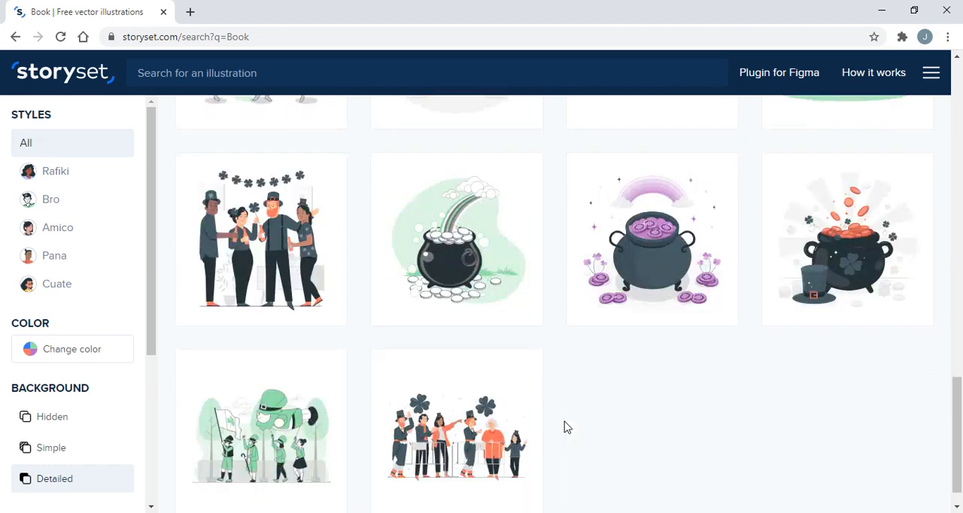
scroll(567, 428, "up", 10)
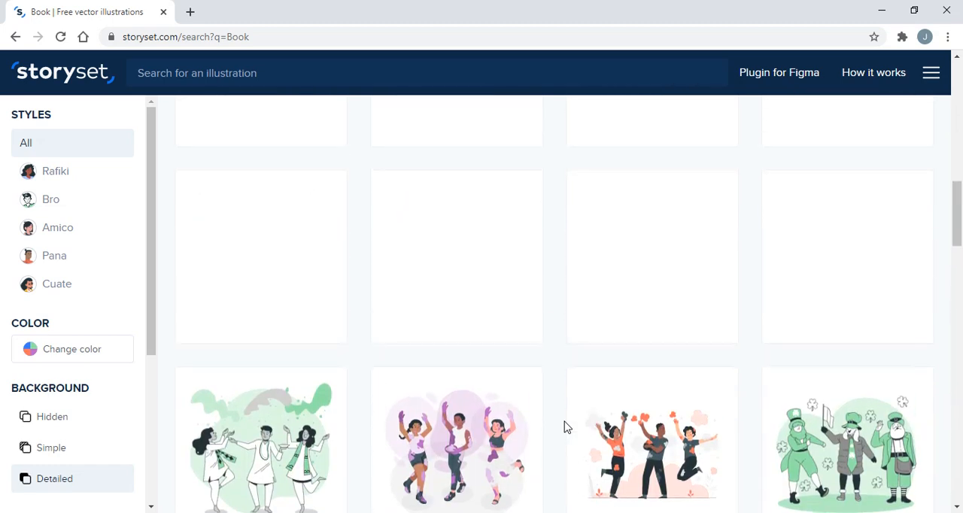
scroll(691, 406, "down", 4)
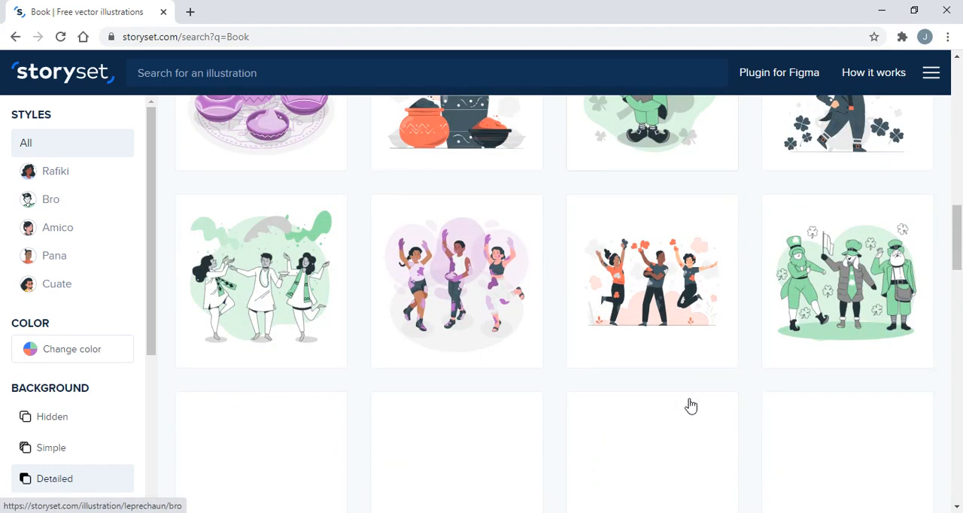
Open the Book lover illustration in the Pana style, showing a man in orange reading in front of large books
scroll(691, 406, "up", 3)
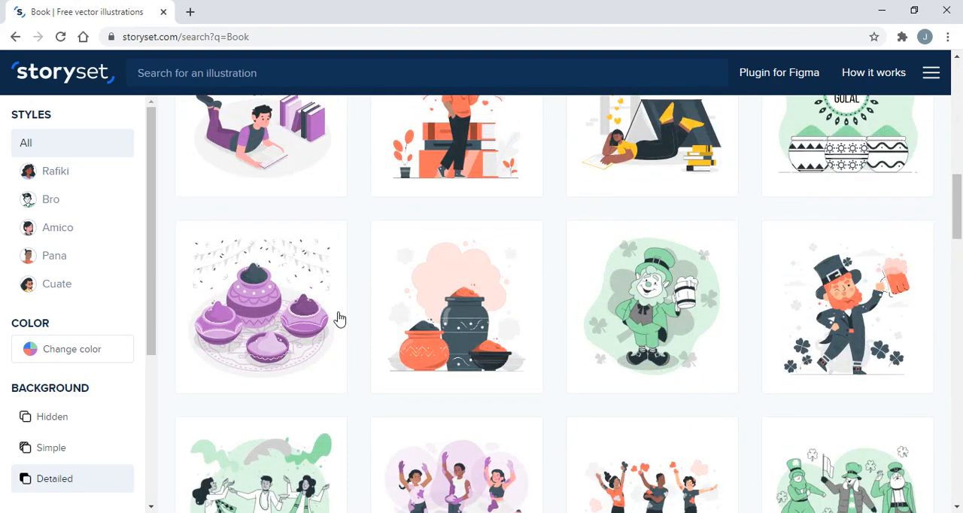
scroll(338, 318, "up", 4)
mouse_move(340, 319)
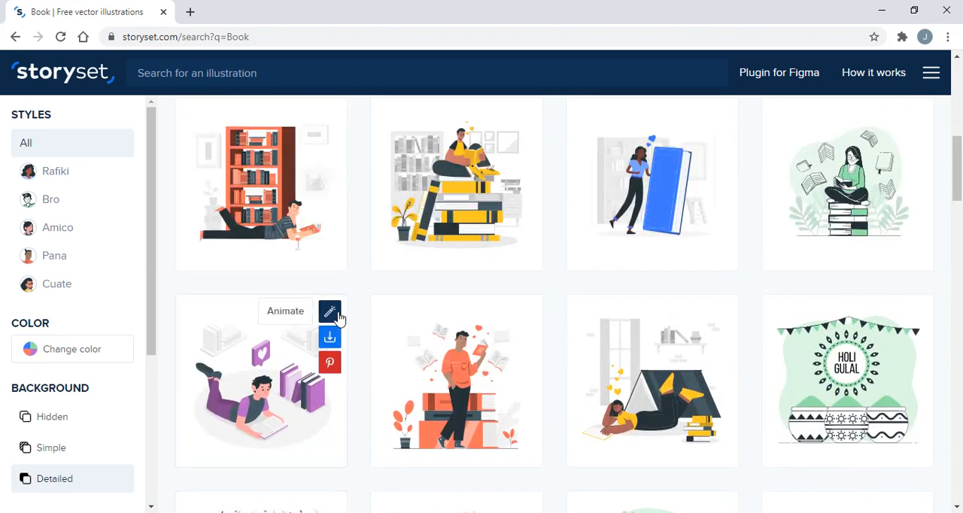
mouse_move(463, 381)
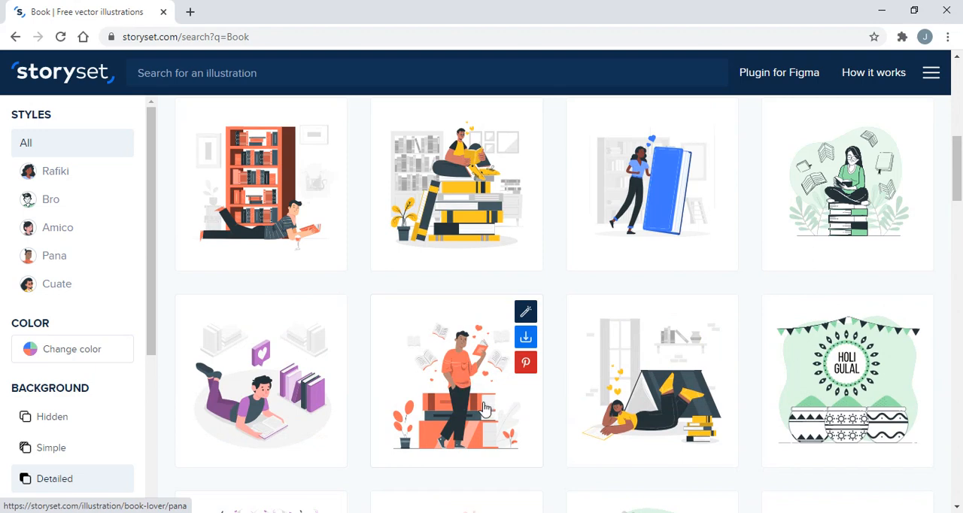
left_click(483, 414)
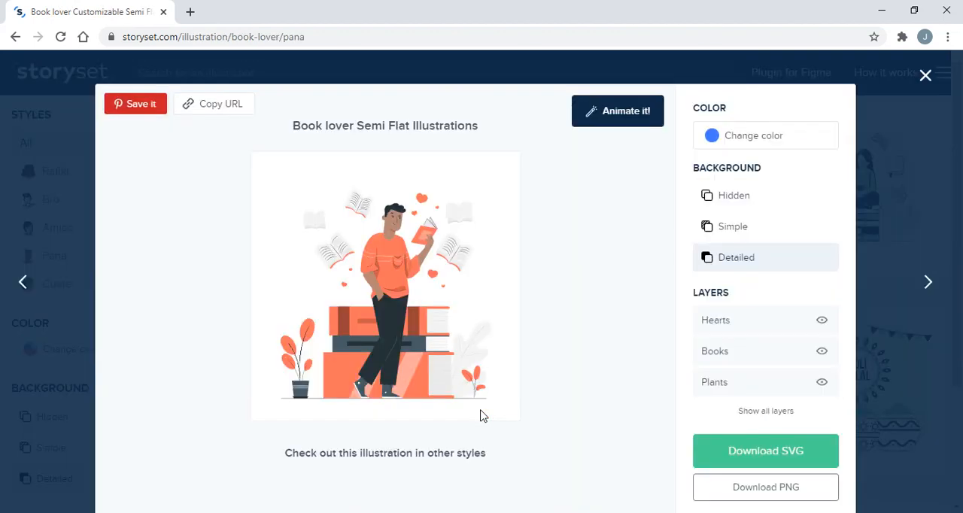
Preview the Book lover illustration in the Rafiki, Bro, Amico, Pana and Cuate styles, finishing on Pana
scroll(483, 416, "down", 2)
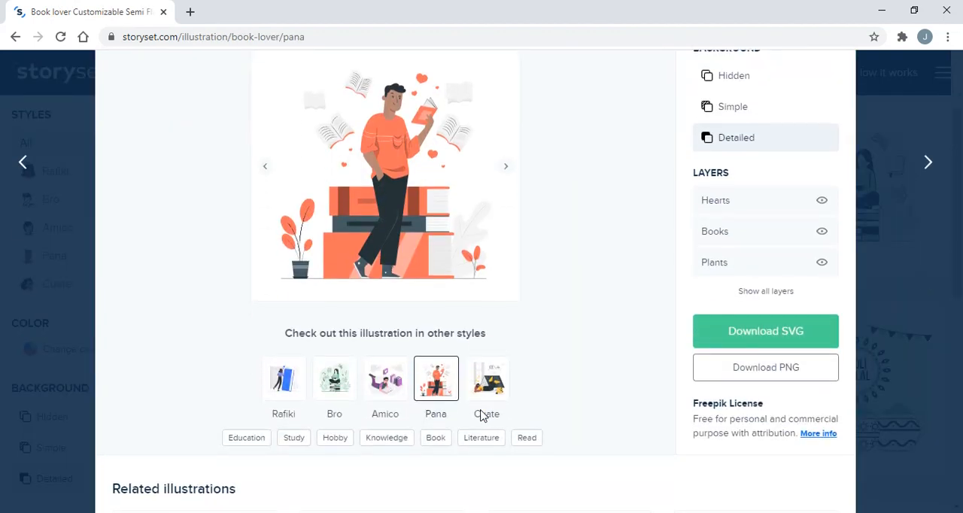
left_click(280, 396)
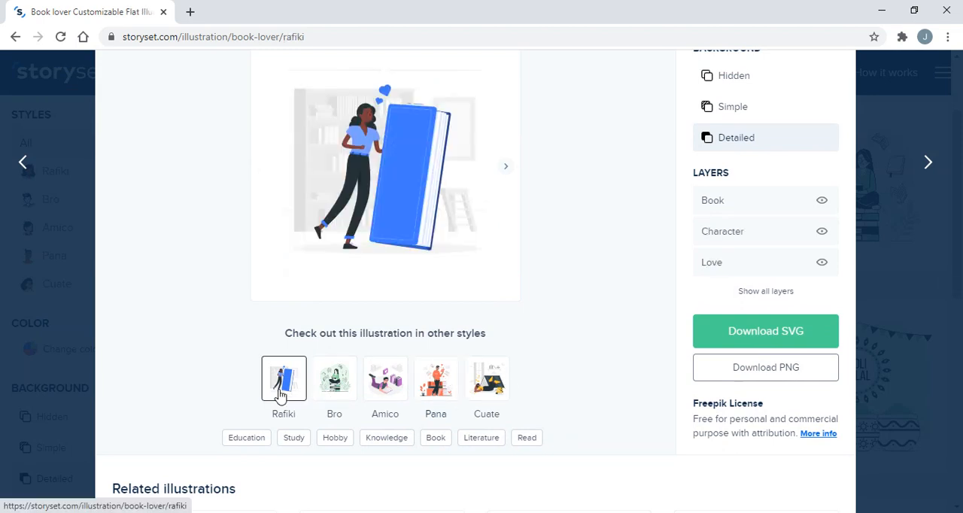
left_click(338, 384)
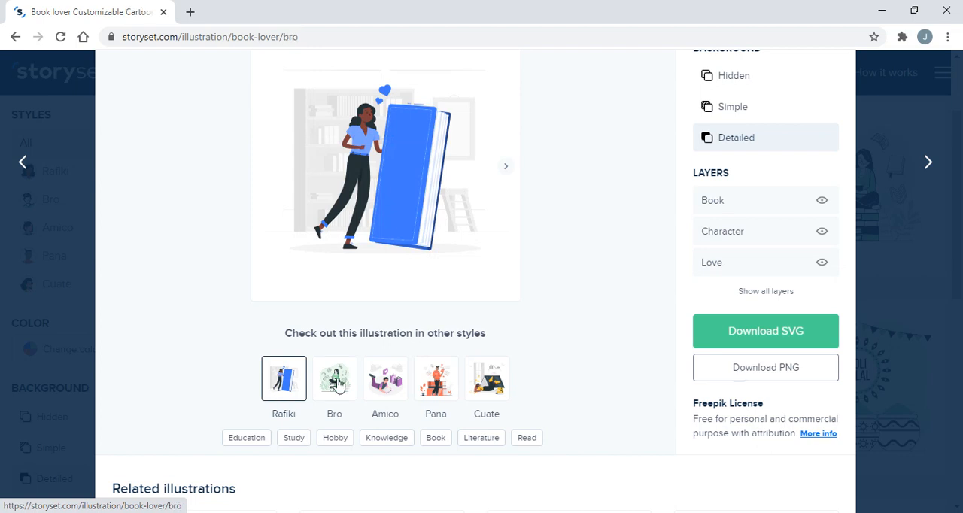
left_click(384, 379)
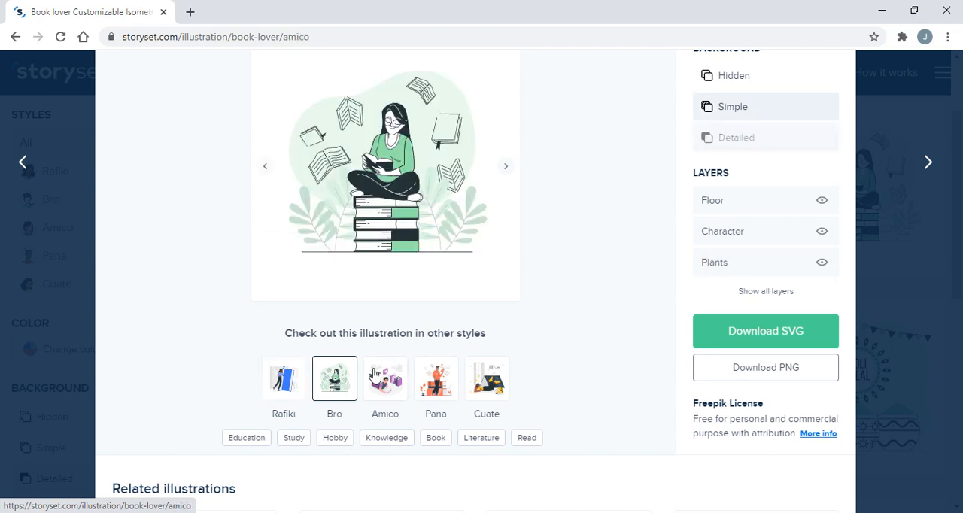
left_click(459, 375)
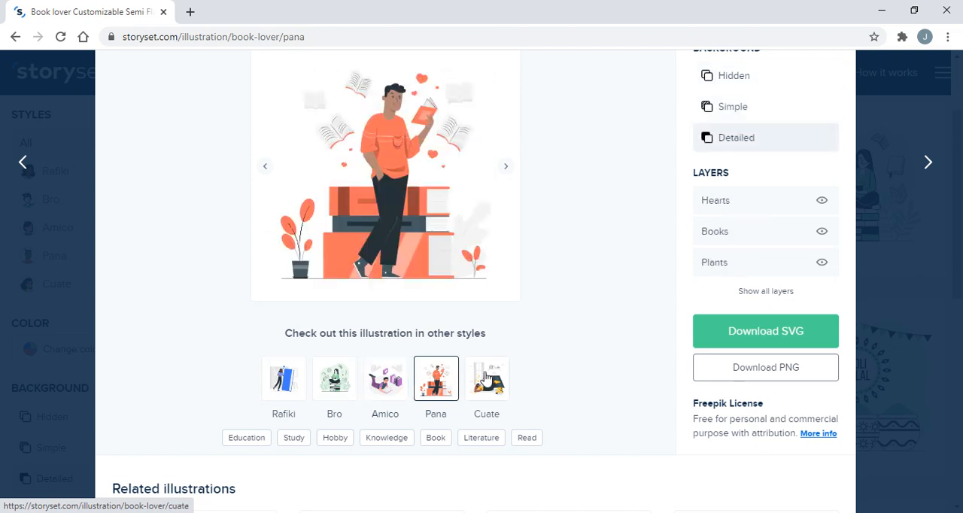
left_click(486, 378)
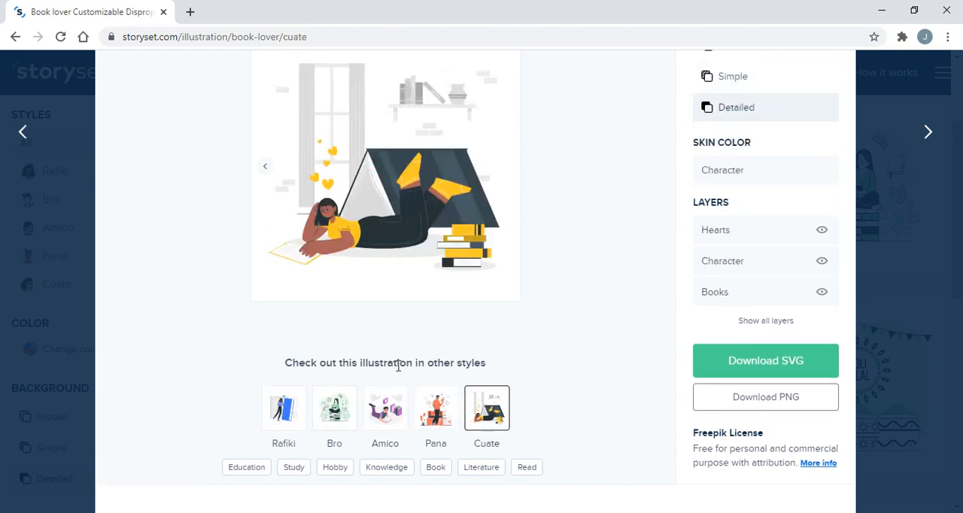
left_click(343, 407)
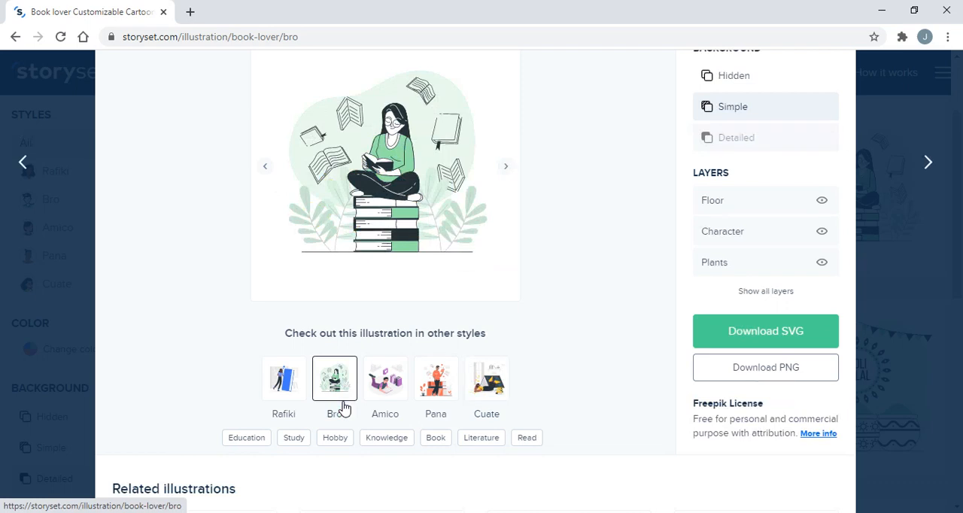
left_click(442, 397)
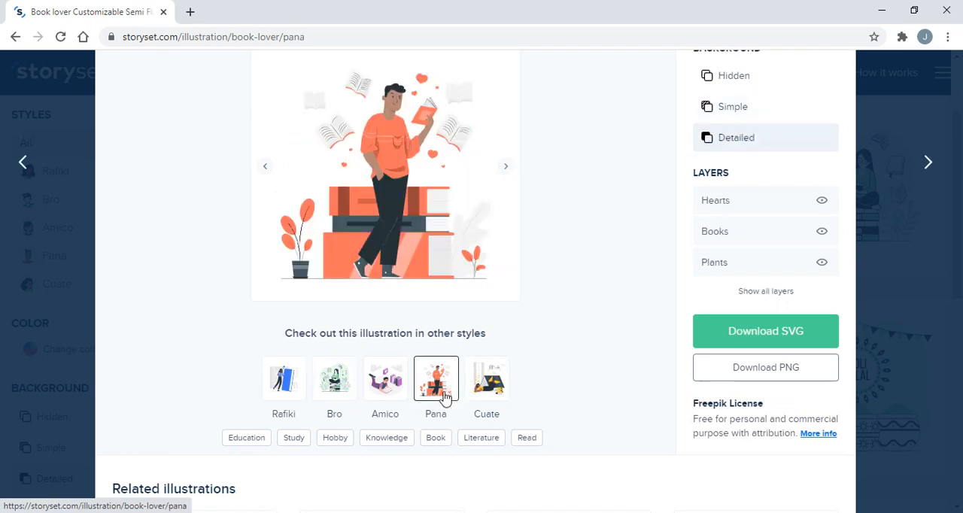
Try lime green, light blue and blue as the Book lover illustration's color, finishing on light blue 90CAF9
scroll(449, 338, "up", 1)
scroll(448, 338, "up", 1)
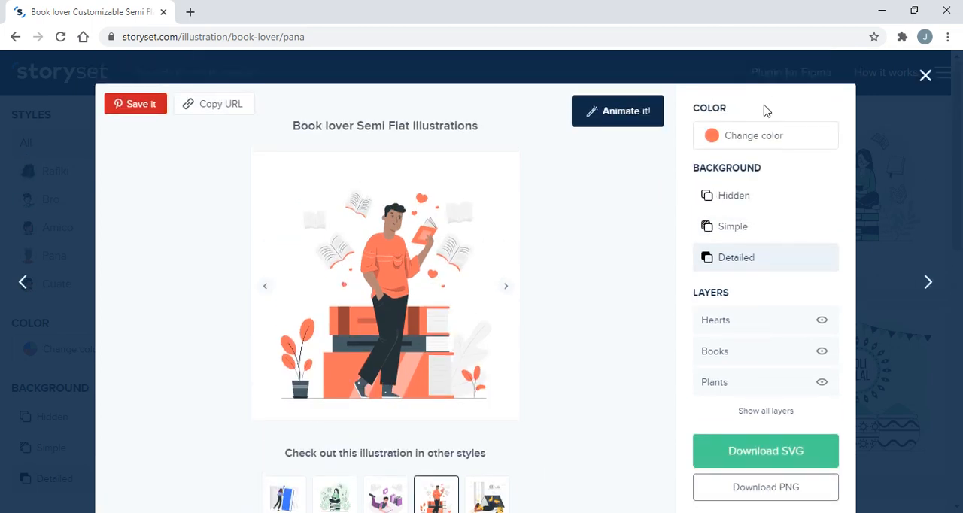
left_click(724, 137)
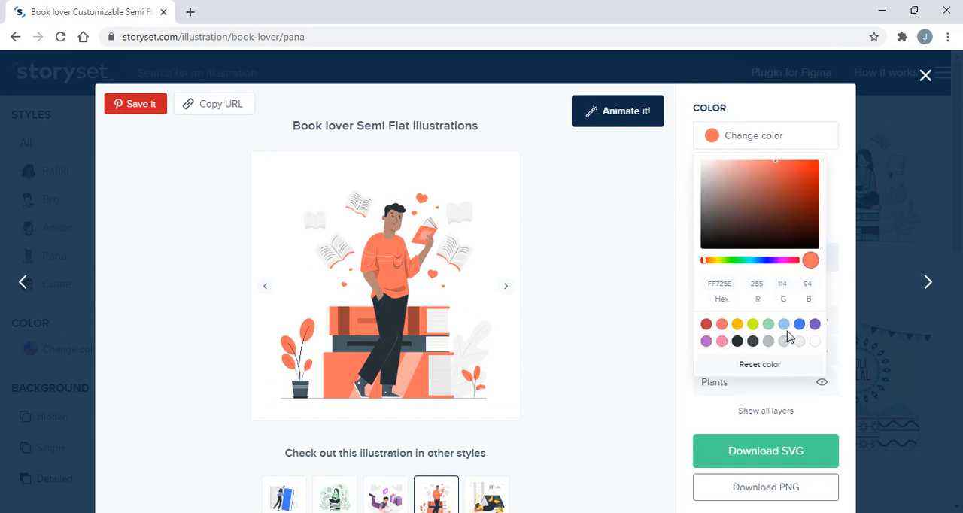
left_click(714, 285)
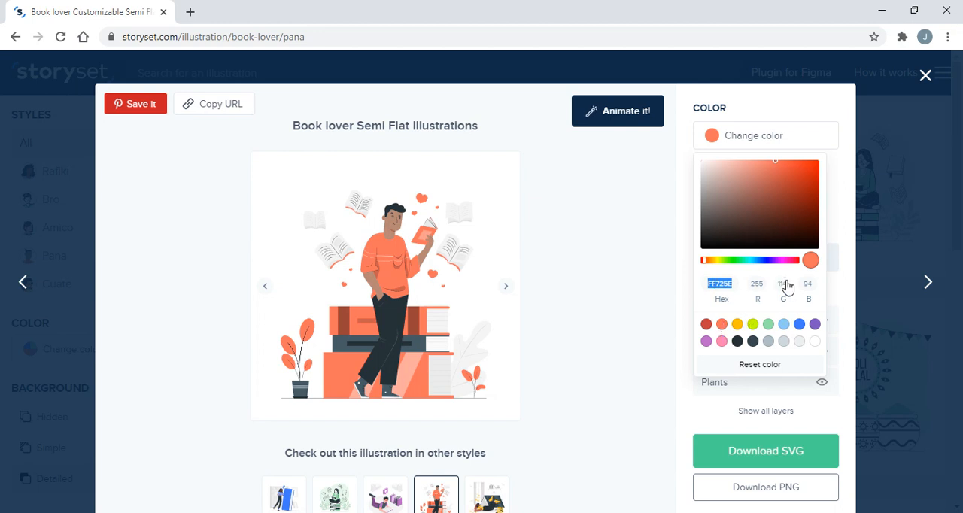
left_click(724, 328)
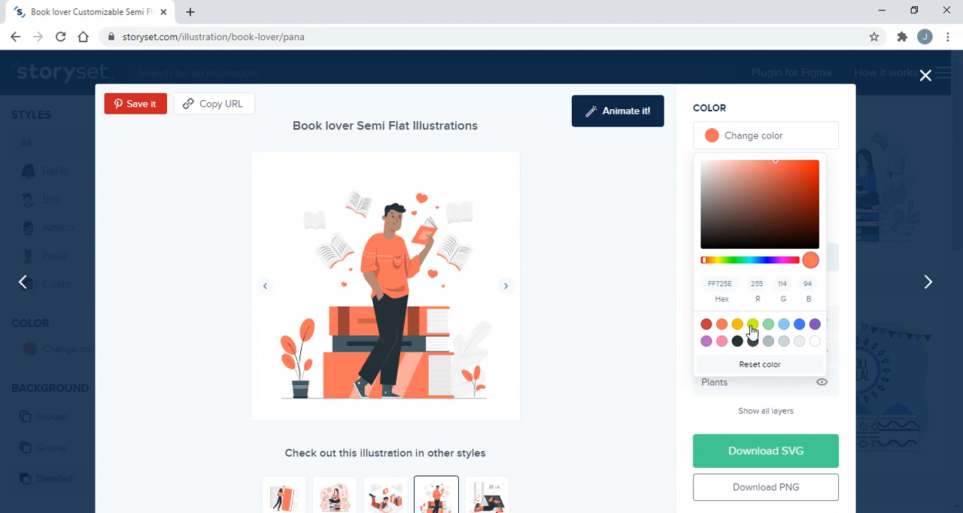
left_click(752, 328)
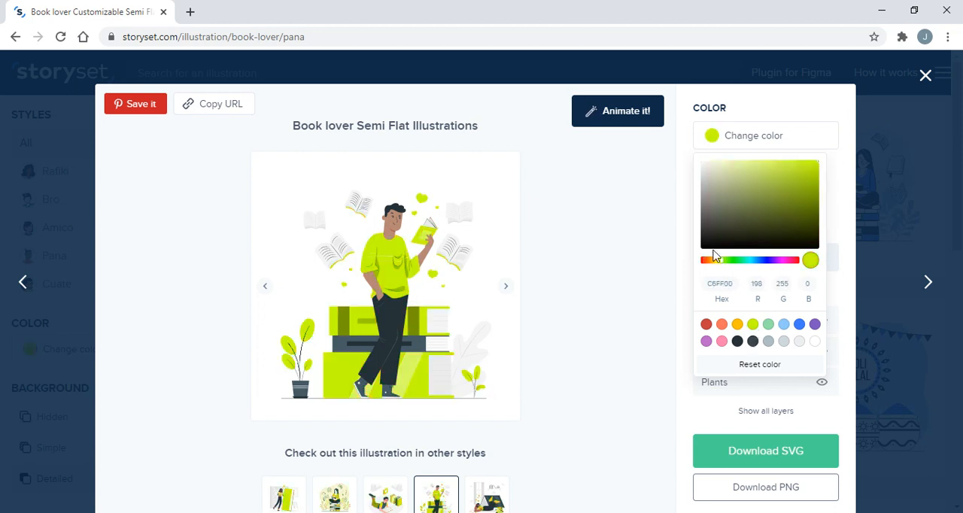
left_click(783, 328)
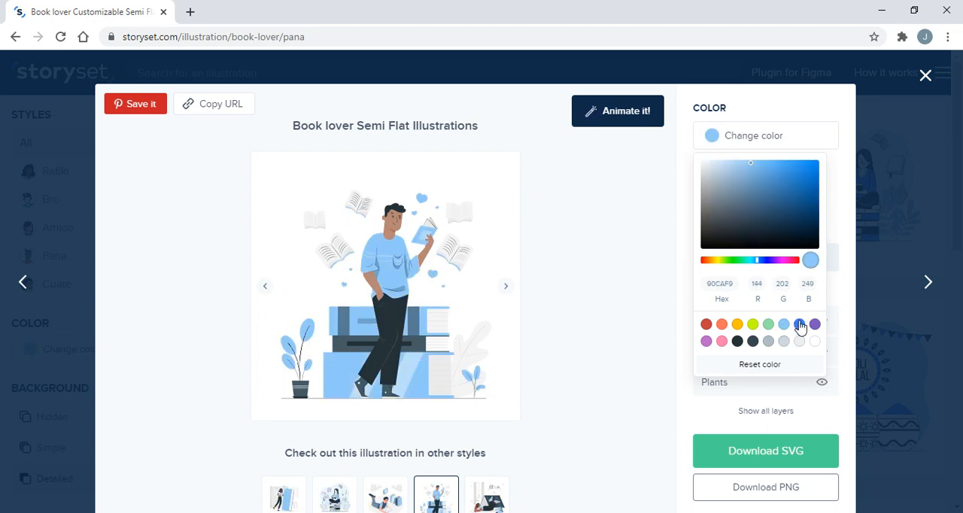
left_click(801, 325)
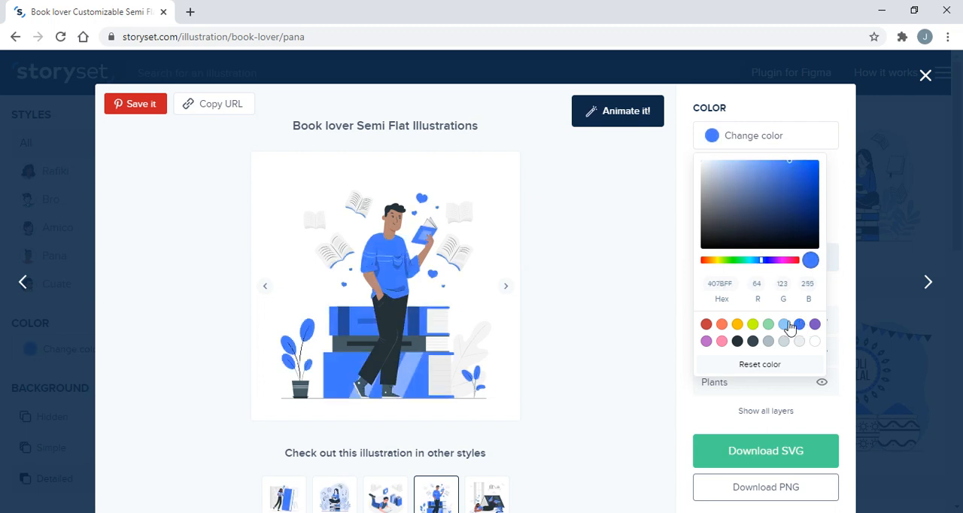
left_click(787, 326)
scroll(563, 384, "down", 2)
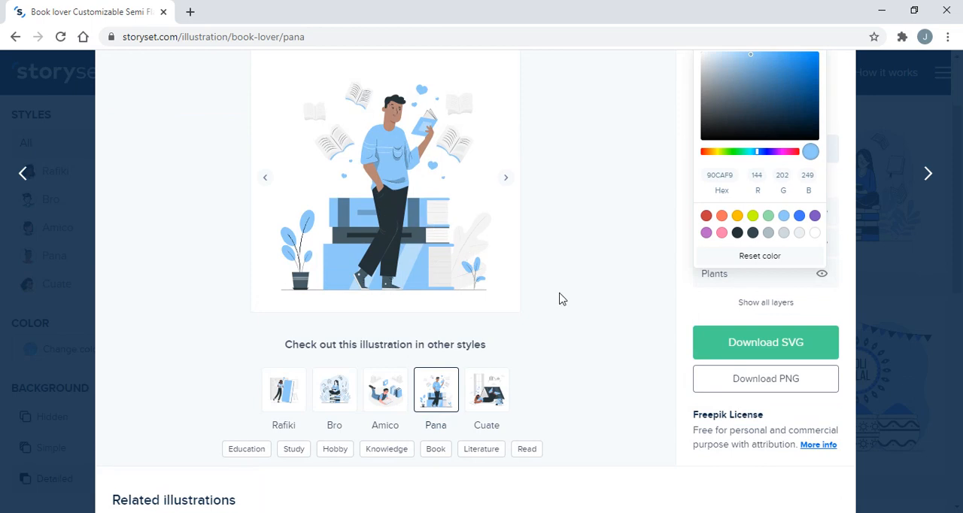
scroll(564, 298, "up", 1)
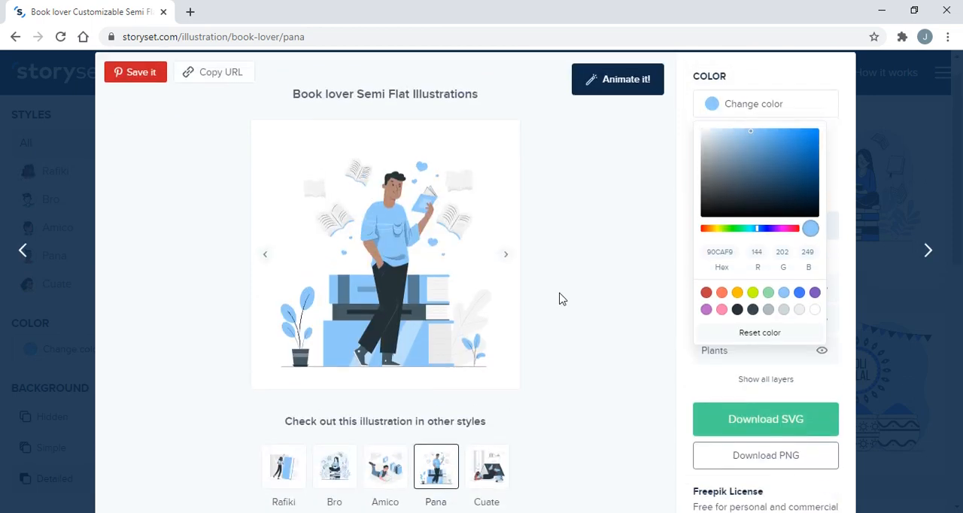
left_click(656, 347)
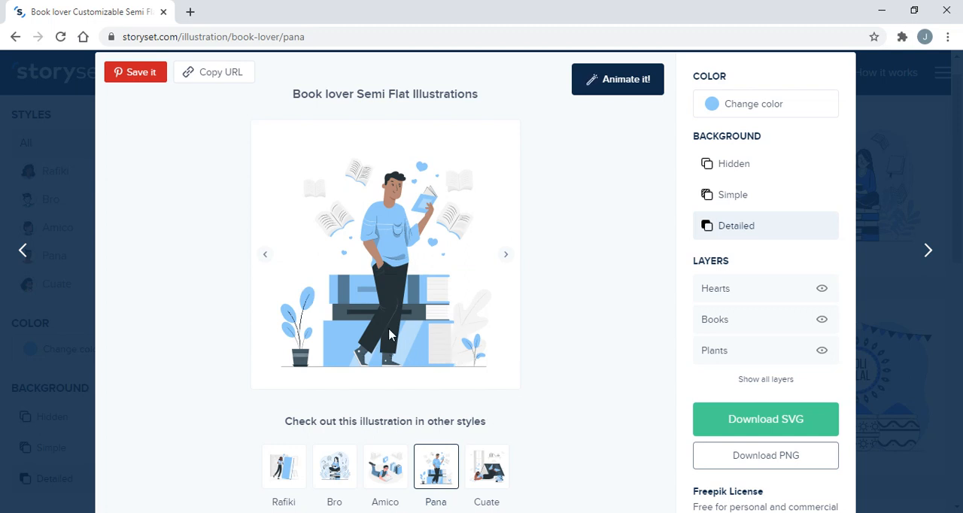
Preview the Book lover illustration with the Simple, Detailed and Hidden backgrounds, finishing on Detailed
scroll(514, 369, "down", 1)
scroll(512, 368, "down", 1)
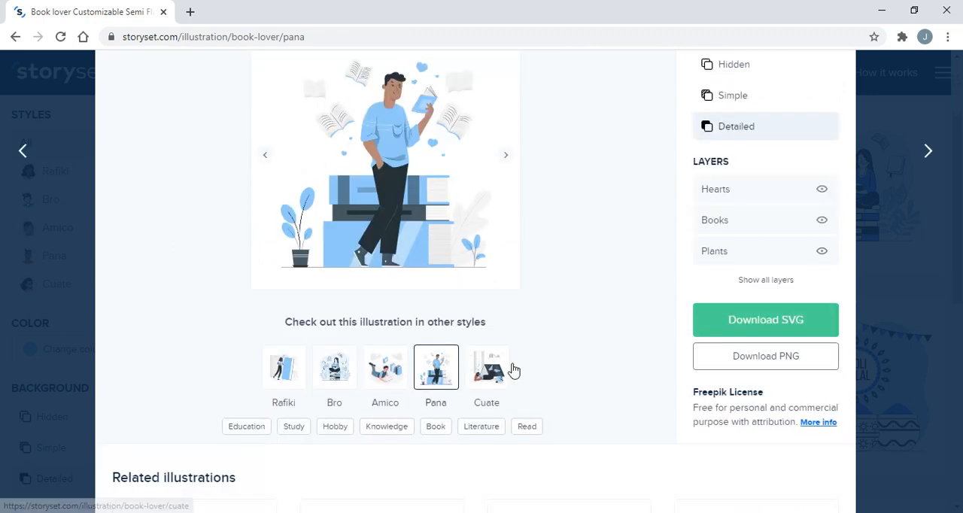
scroll(551, 361, "up", 1)
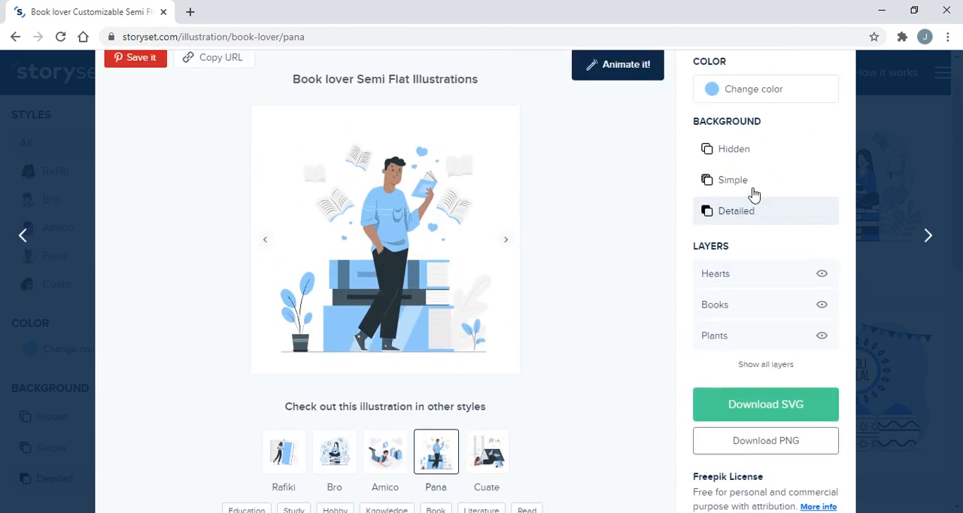
left_click(764, 184)
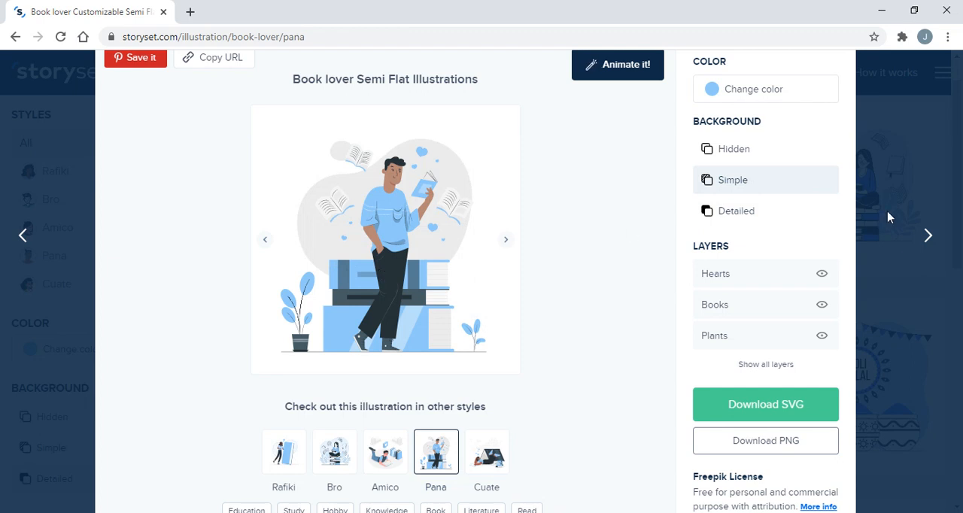
left_click(727, 217)
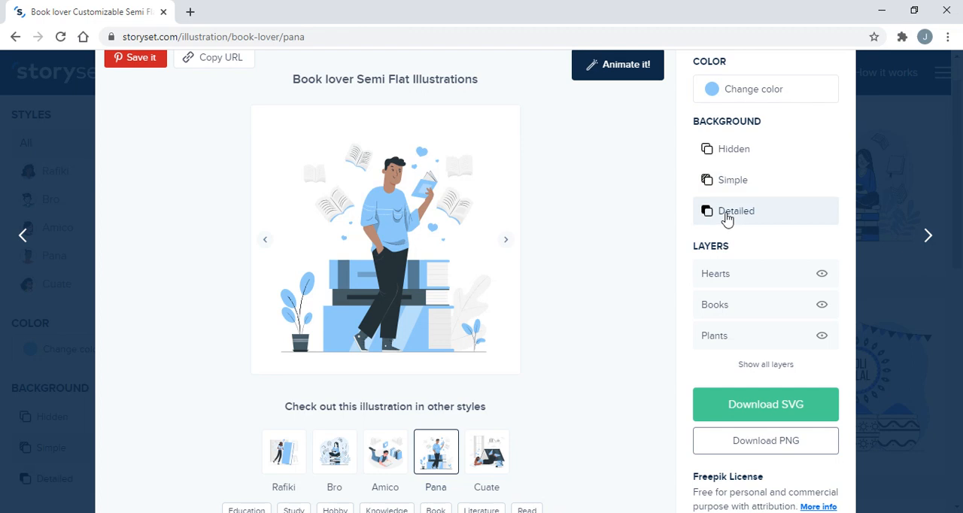
left_click(728, 185)
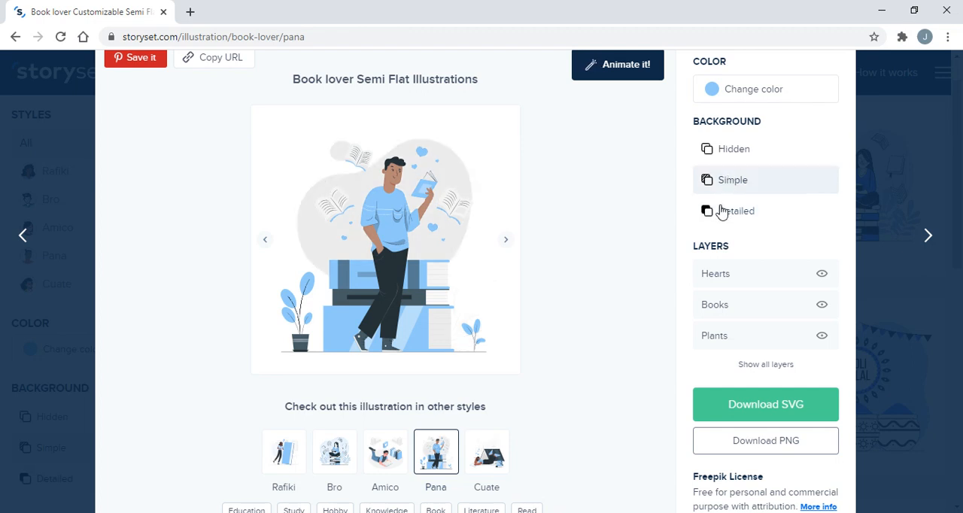
left_click(751, 157)
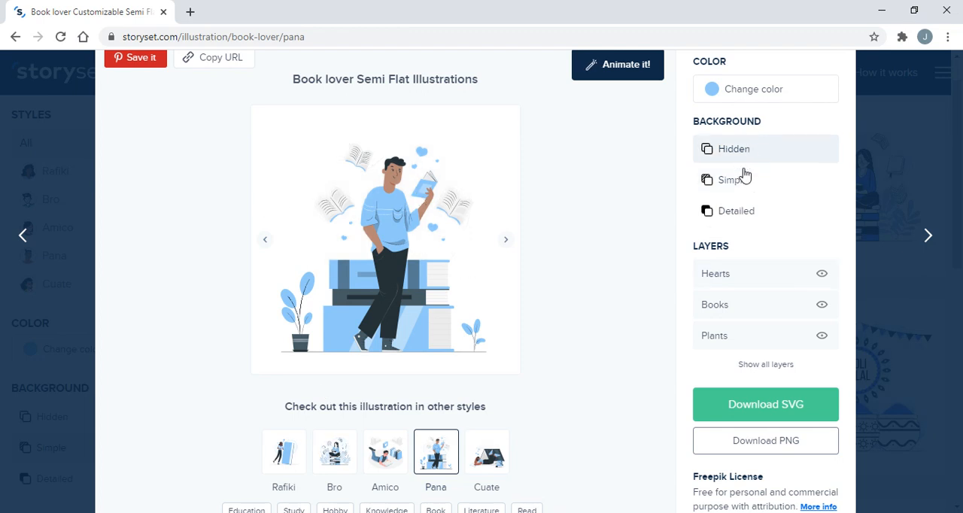
left_click(746, 222)
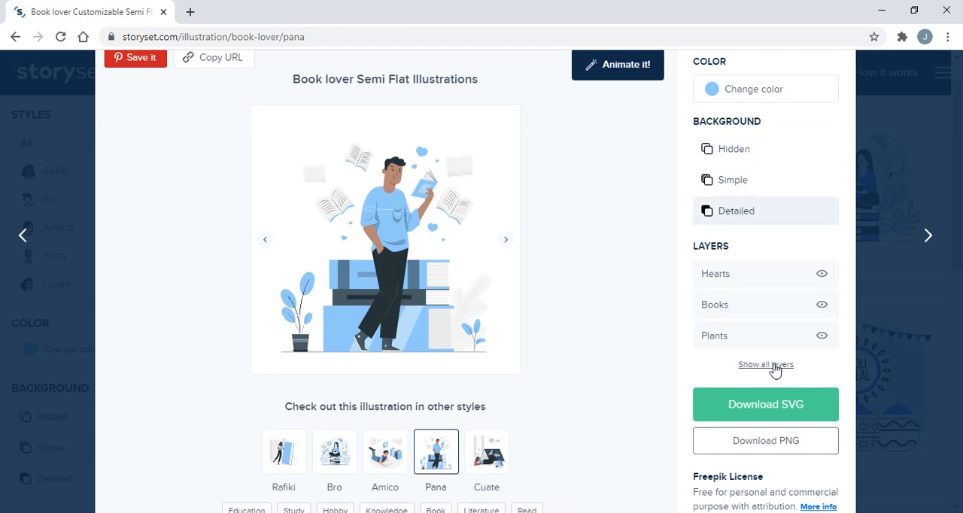
Show all layers of the illustration and switch Hearts, Books, Plants, Big books and Floor off and back on, one at a time
left_click(749, 366)
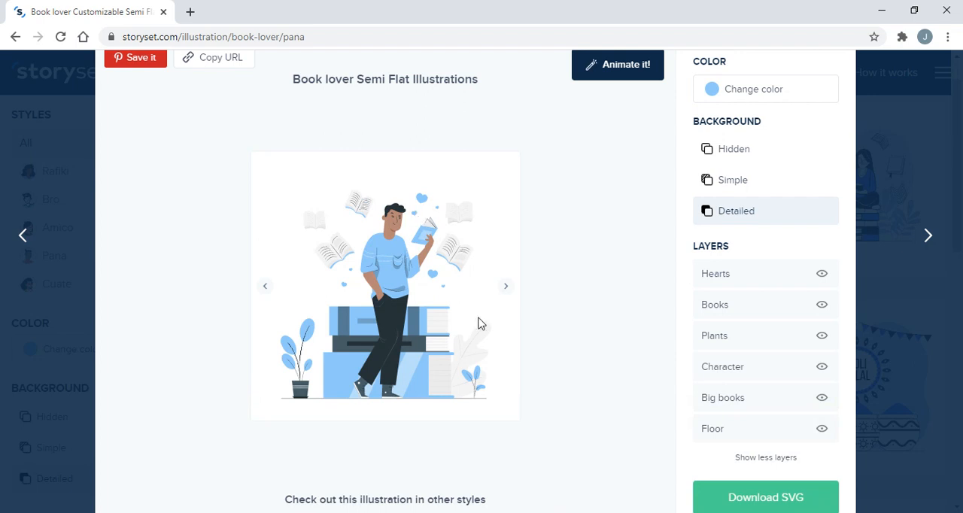
scroll(474, 320, "down", 1)
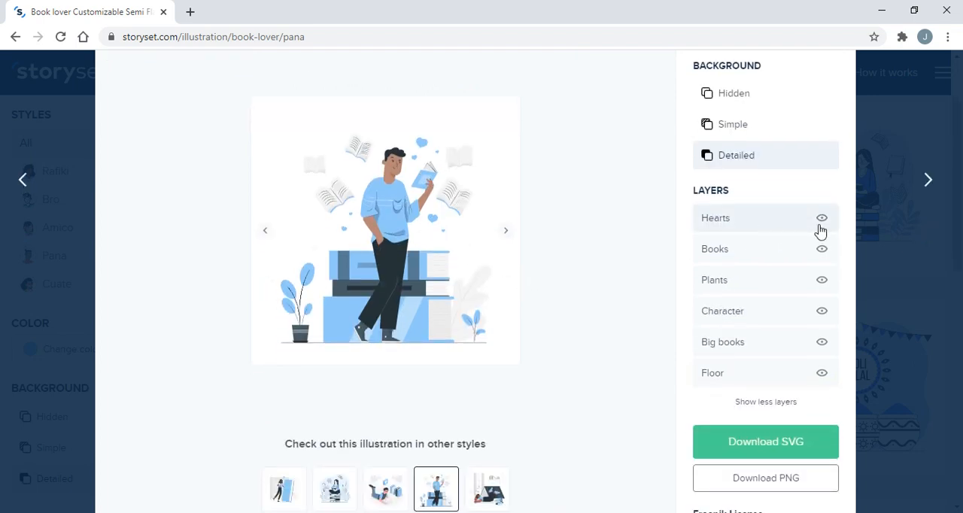
left_click(823, 219)
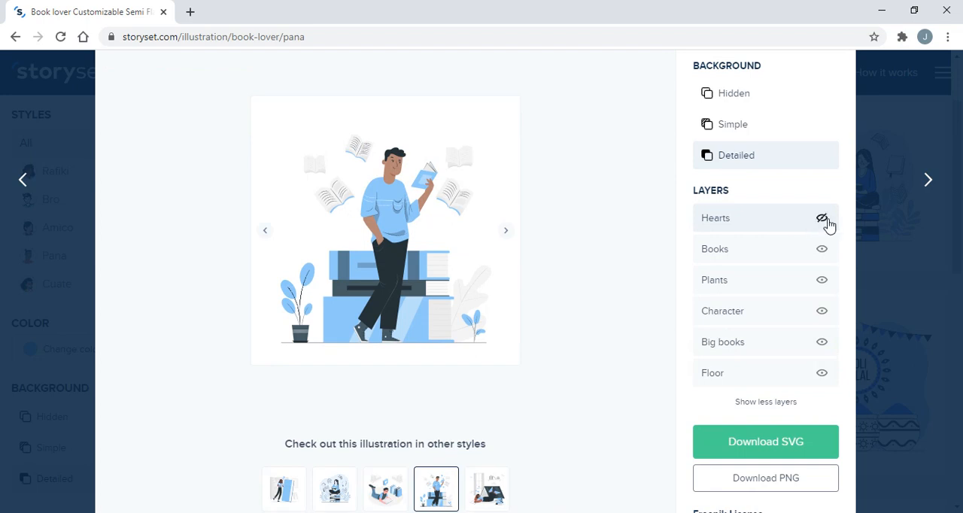
left_click(823, 220)
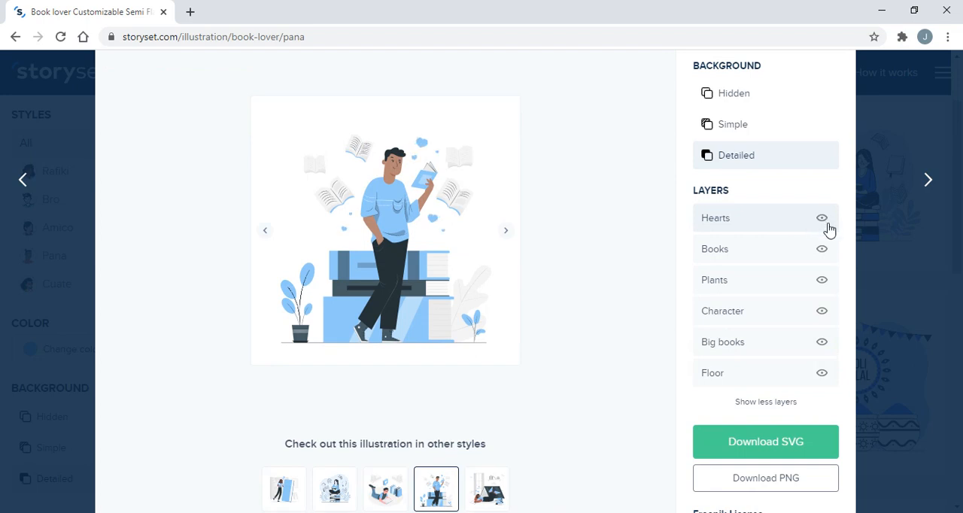
left_click(823, 250)
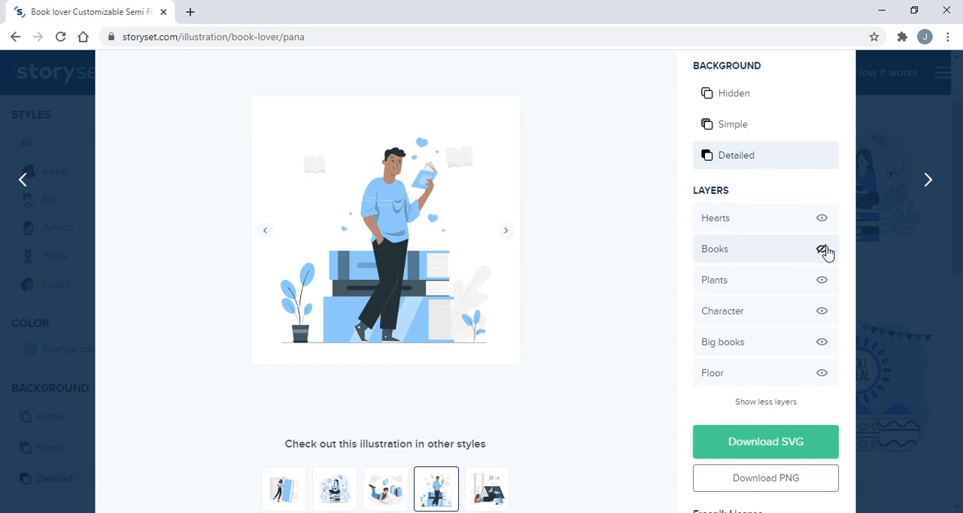
left_click(823, 250)
left_click(823, 280)
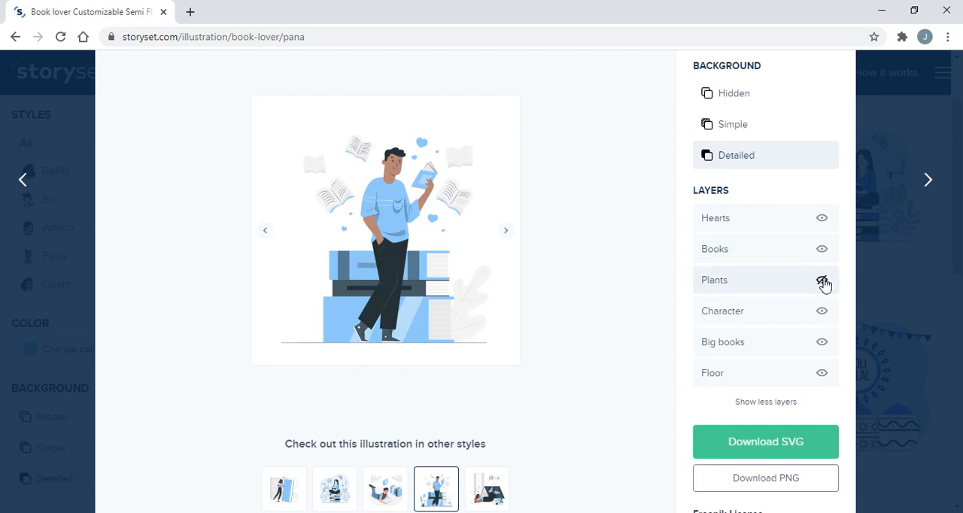
left_click(823, 281)
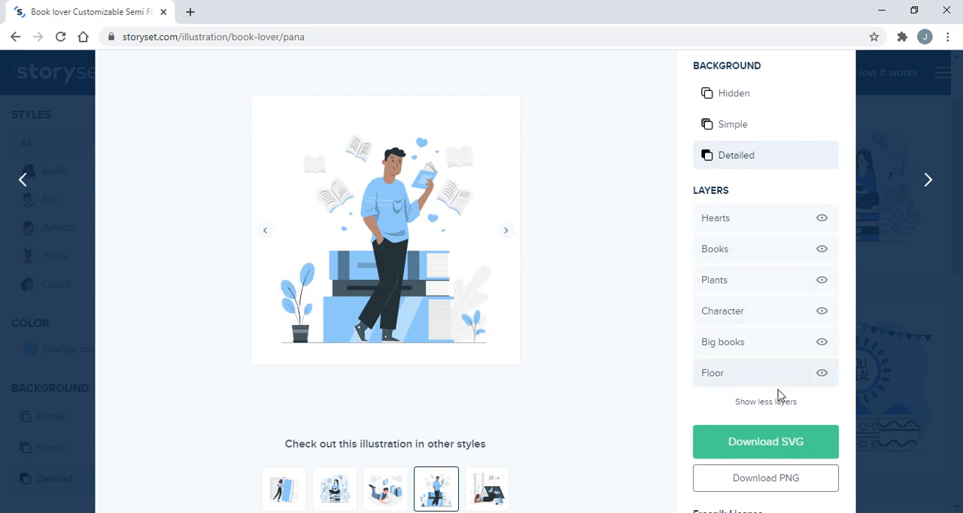
left_click(823, 343)
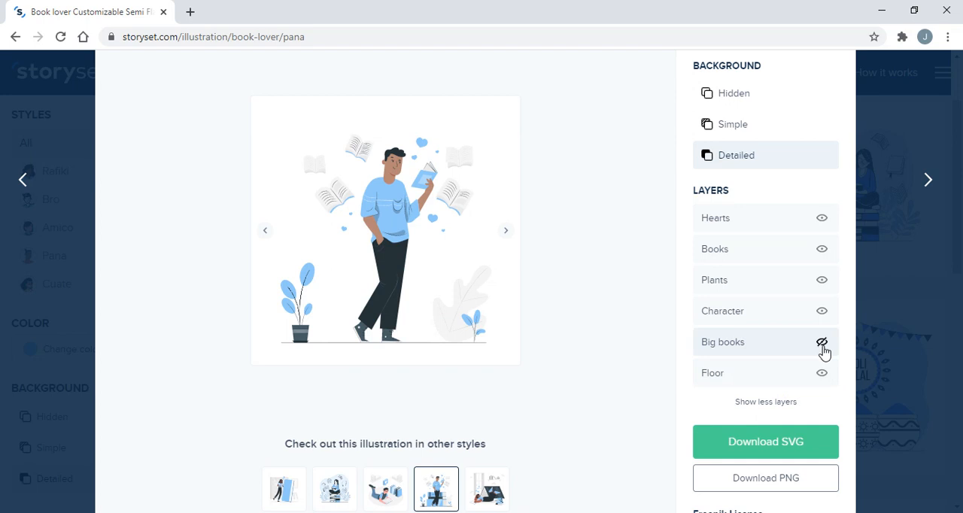
left_click(823, 344)
left_click(822, 374)
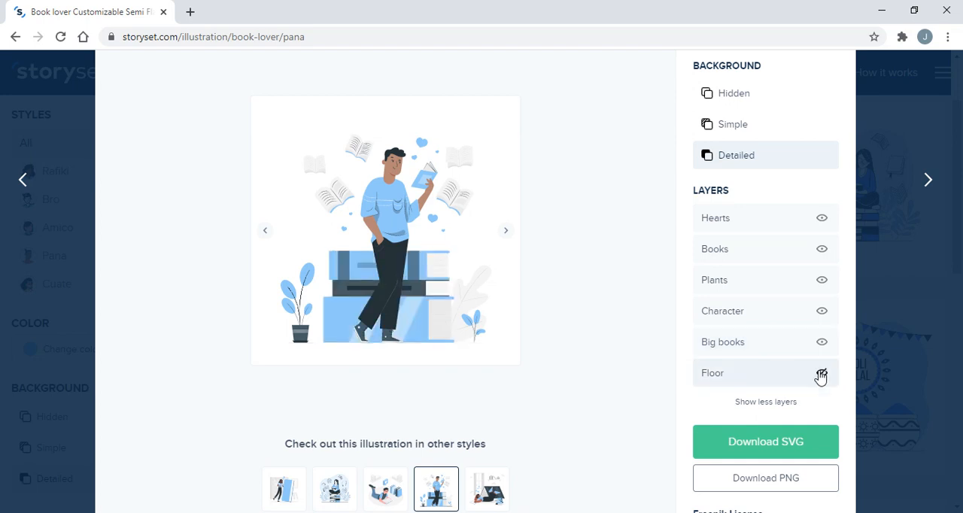
left_click(822, 374)
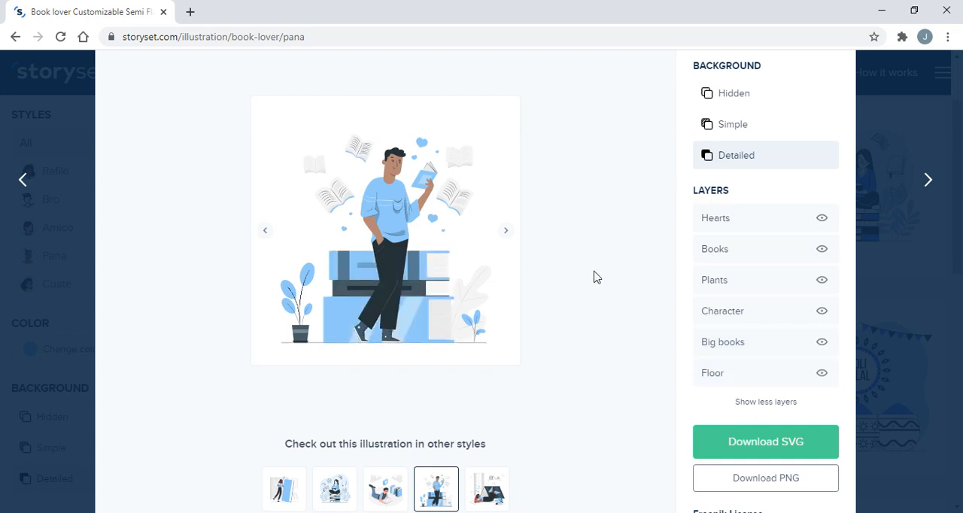
Examine the Freepik License note on personal and commercial use and attribution for the illustration
scroll(596, 278, "up", 1)
scroll(772, 279, "down", 3)
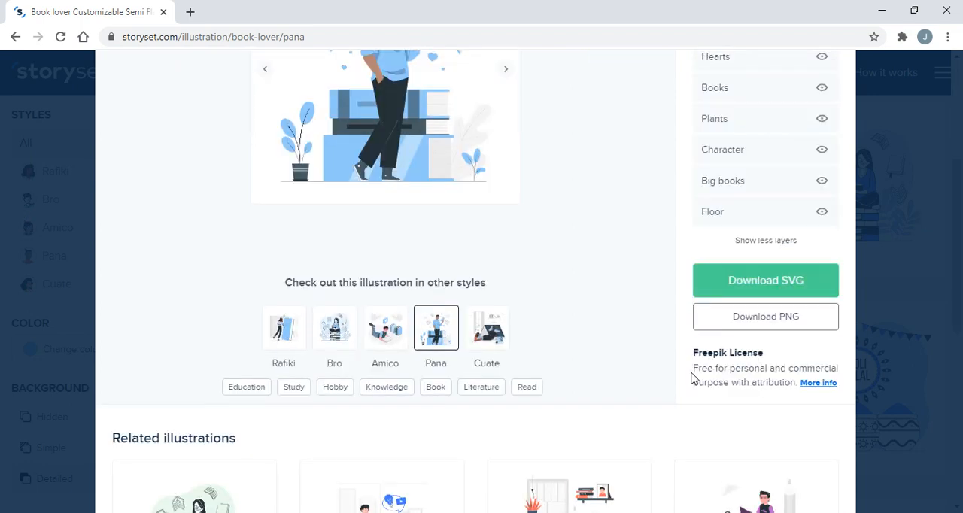
left_click_drag(693, 370, 707, 369)
left_click(749, 369)
left_click_drag(737, 383, 778, 383)
left_click(777, 383)
Animate the Book lover illustration with randomized effects on its elements and play the animation
scroll(723, 364, "up", 2)
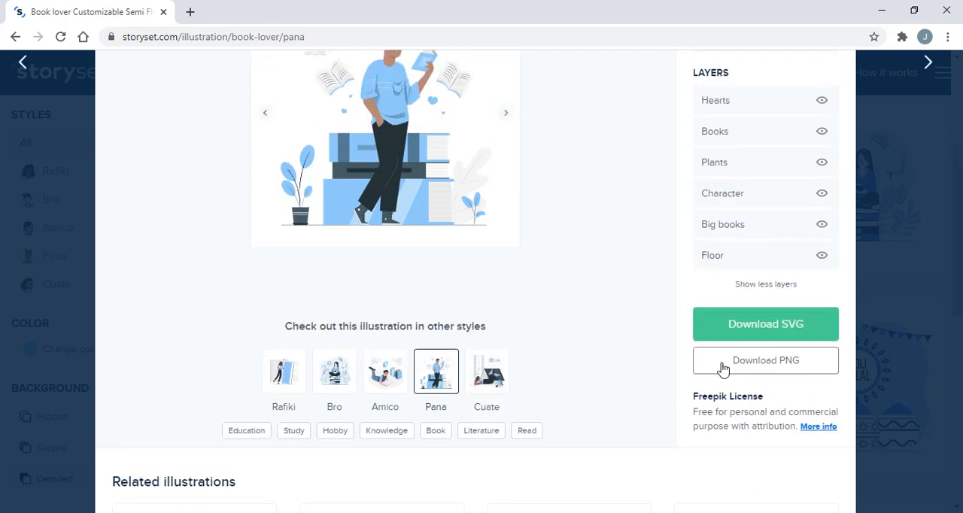
scroll(722, 369, "up", 2)
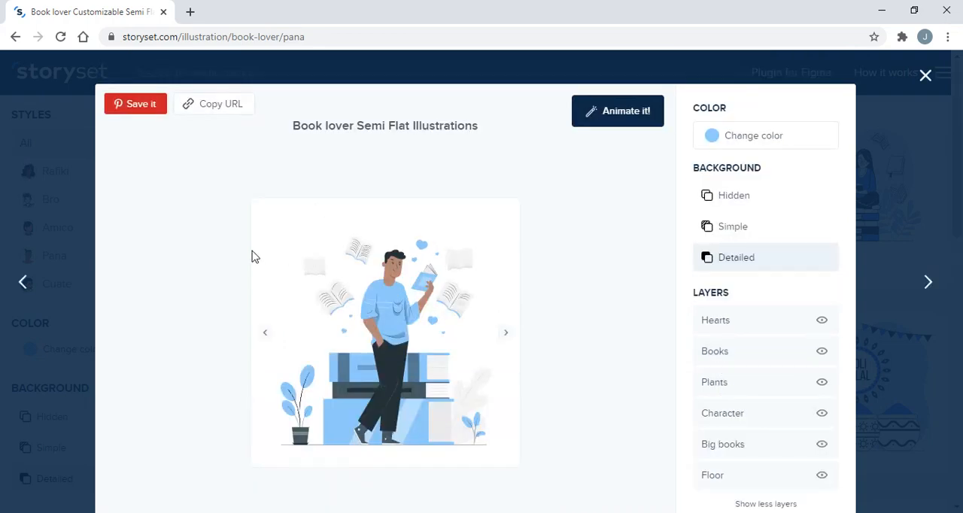
scroll(354, 334, "down", 2)
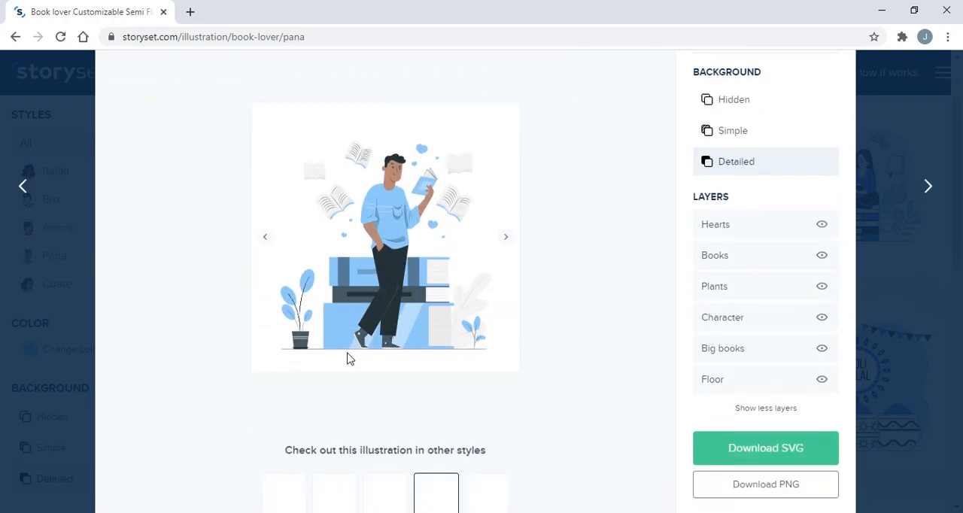
scroll(349, 357, "up", 2)
left_click(615, 119)
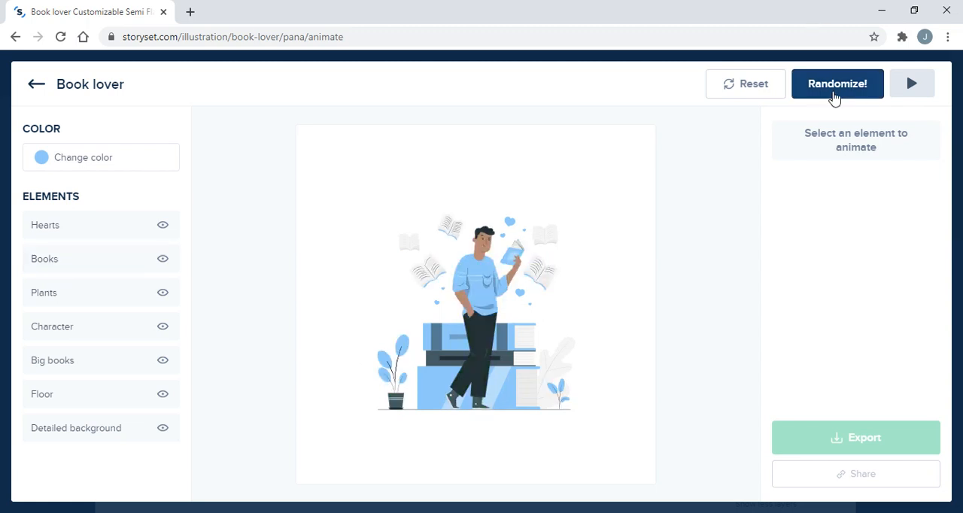
left_click(834, 98)
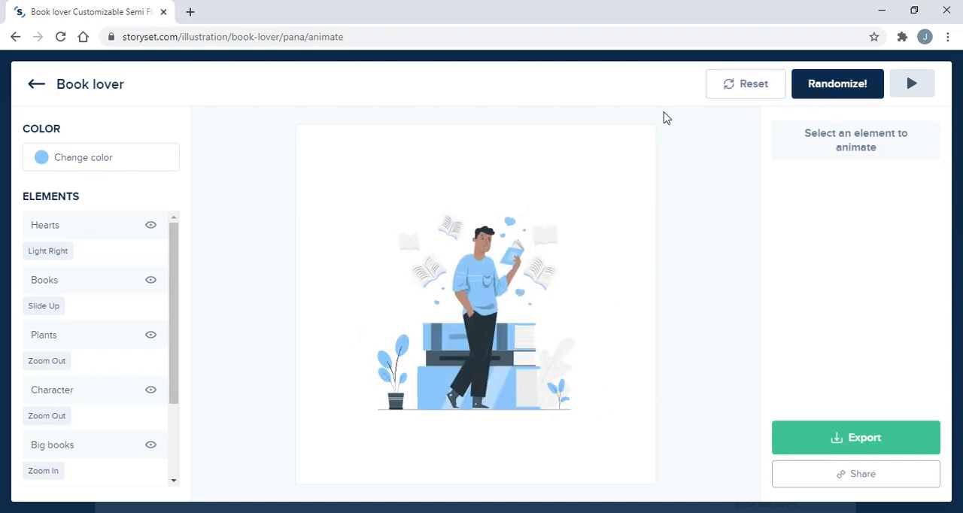
left_click(913, 82)
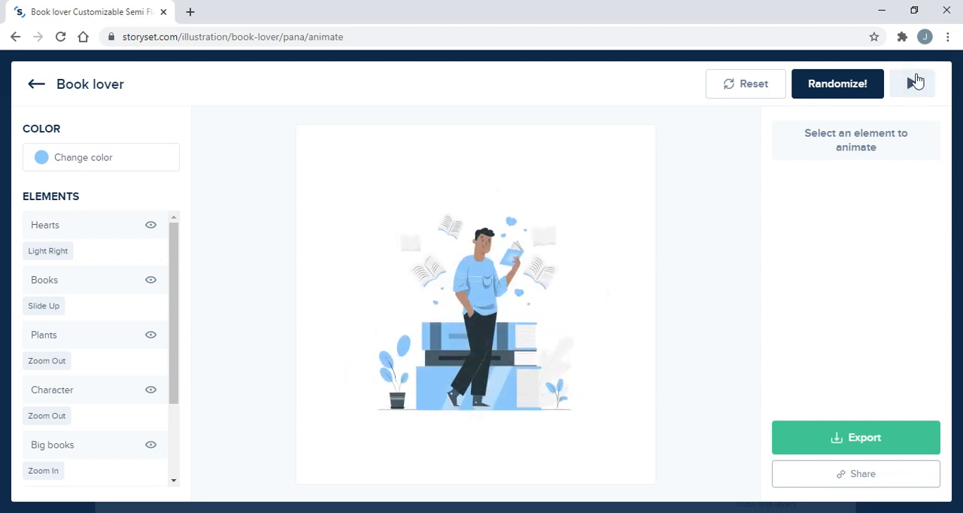
left_click(917, 79)
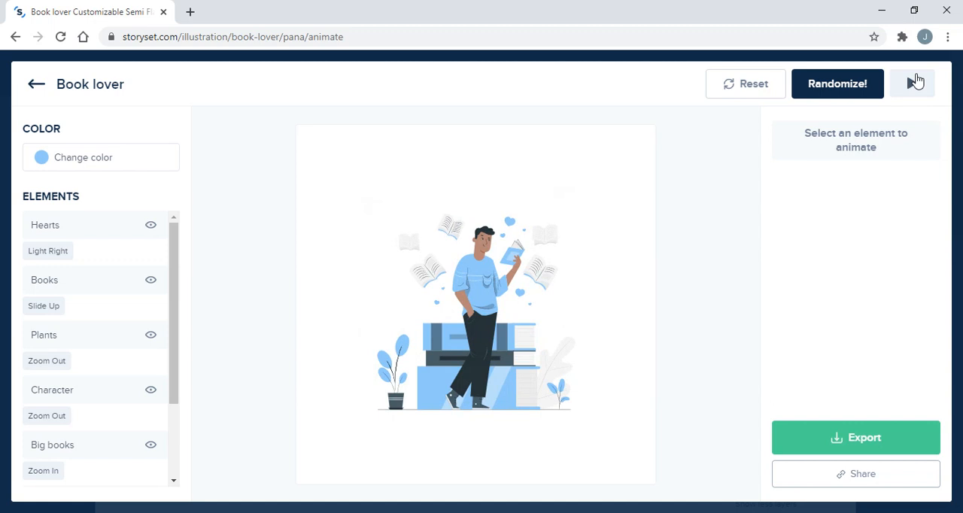
Replay the illustration's randomized entrance animation three times
left_click(916, 82)
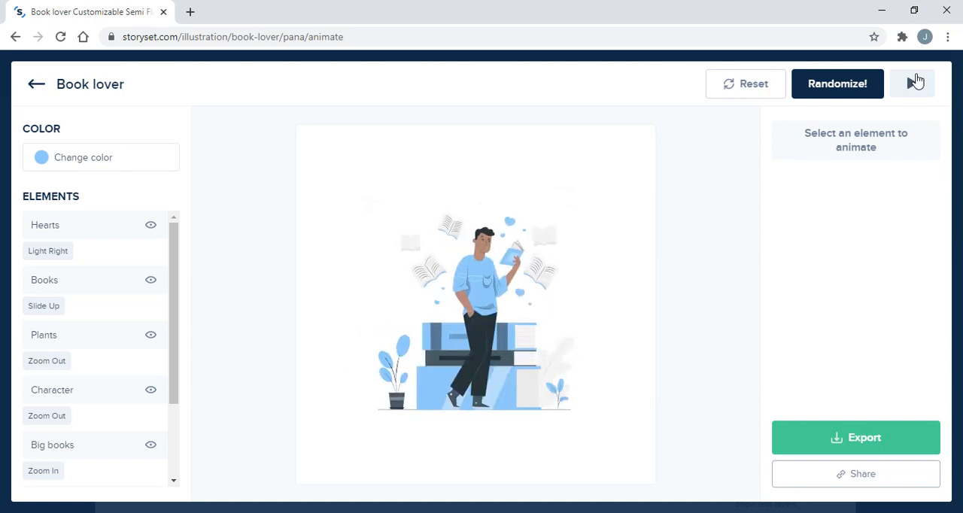
left_click(916, 81)
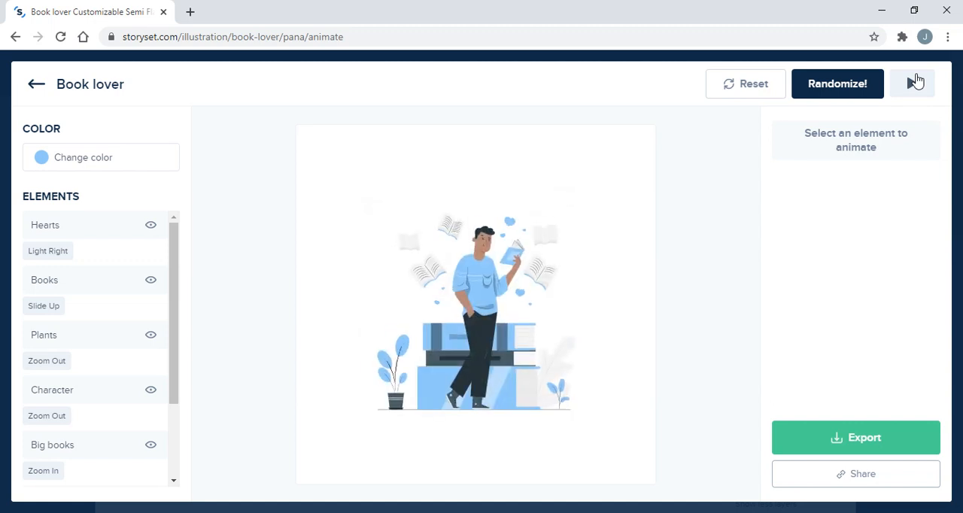
left_click(916, 82)
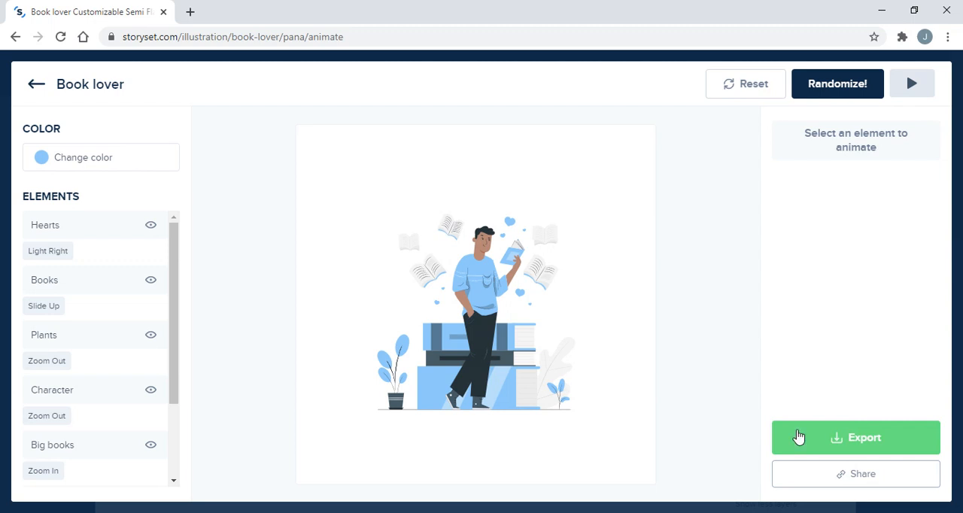
Open the animation's export options and review the device previews and the code, GIF and video formats
left_click(869, 441)
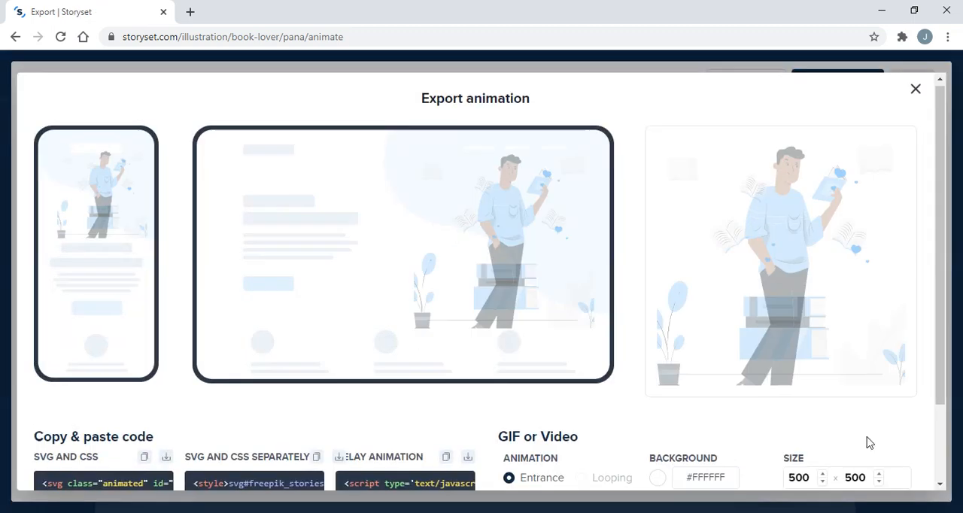
scroll(866, 443, "down", 3)
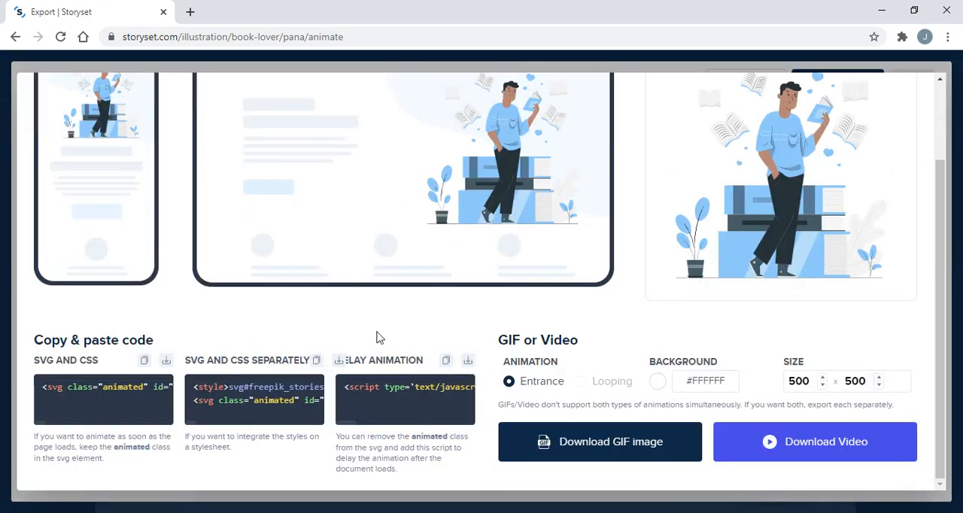
scroll(379, 338, "up", 2)
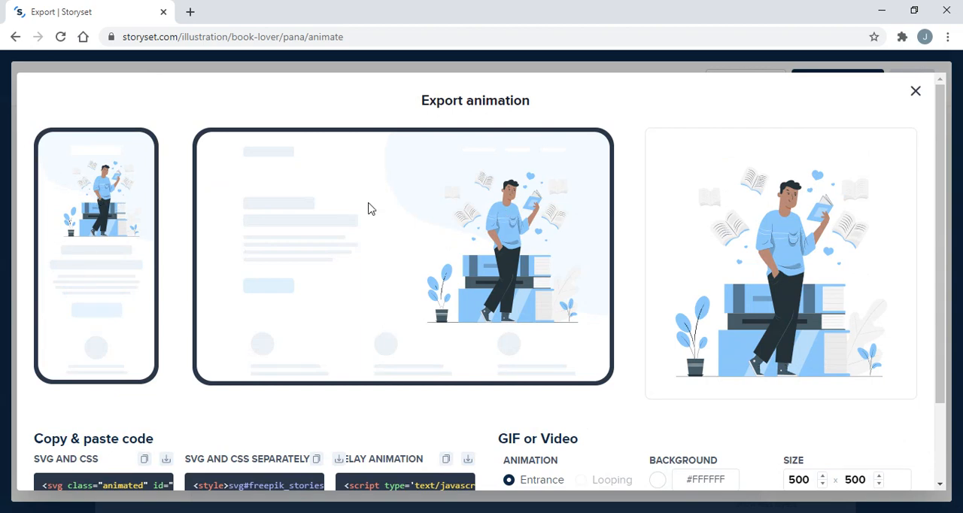
scroll(787, 212, "down", 1)
scroll(786, 213, "down", 1)
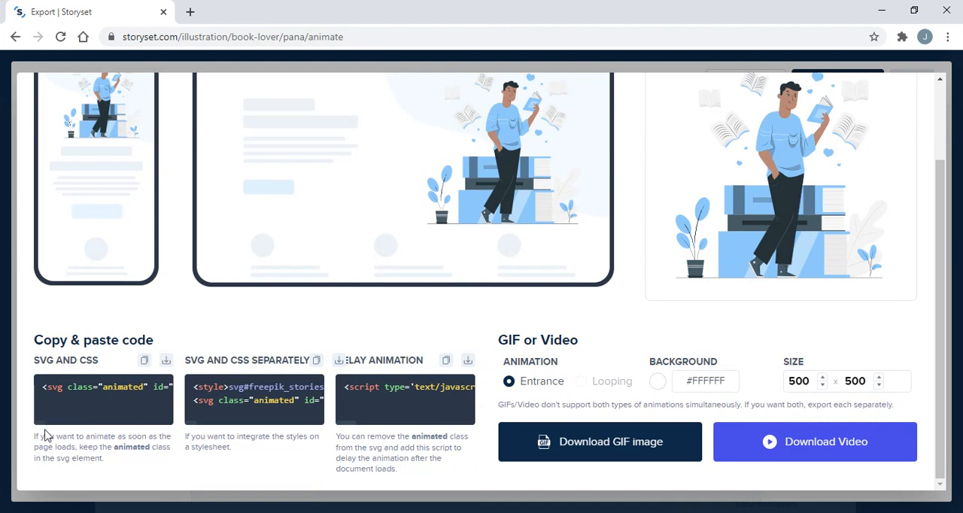
Examine the SVG and CSS, separate SVG and CSS, and delay animation code snippets along their full lines
left_click_drag(59, 401, 22, 398)
left_click(57, 402)
scroll(57, 401, "right", 5)
scroll(57, 402, "left", 5)
scroll(57, 402, "up", 1)
scroll(57, 402, "right", 10)
scroll(292, 434, "right", 3)
scroll(292, 435, "right", 5)
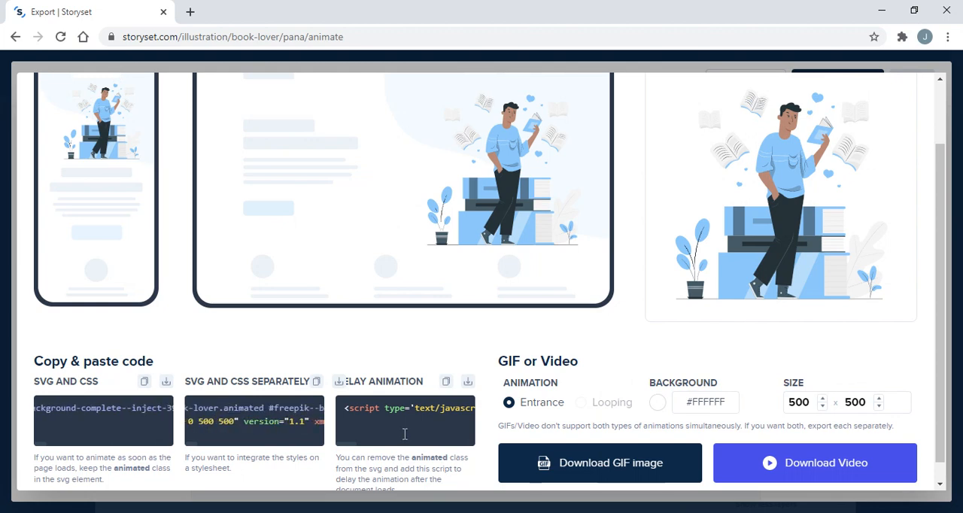
scroll(407, 434, "right", 6)
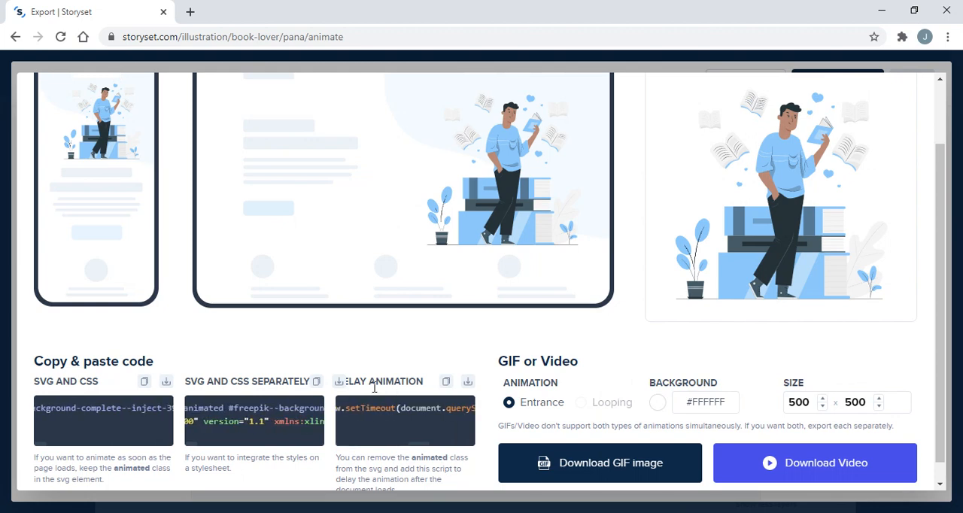
Download the Book lover animation as a 500 x 500 GIF image with the Entrance animation
scroll(375, 388, "down", 1)
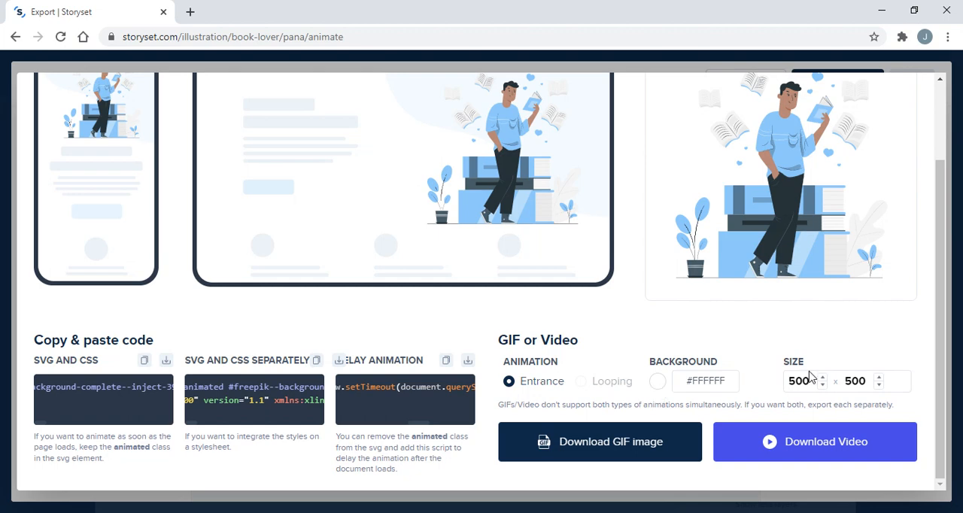
left_click(557, 449)
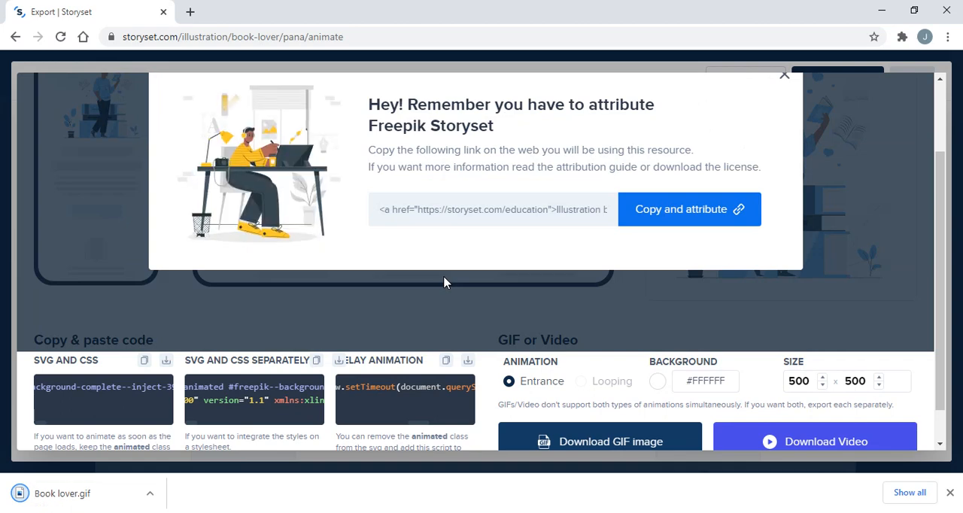
Examine the attribution link in the Freepik Storyset reminder, and close the reminder
scroll(461, 241, "down", 1)
scroll(462, 241, "down", 1)
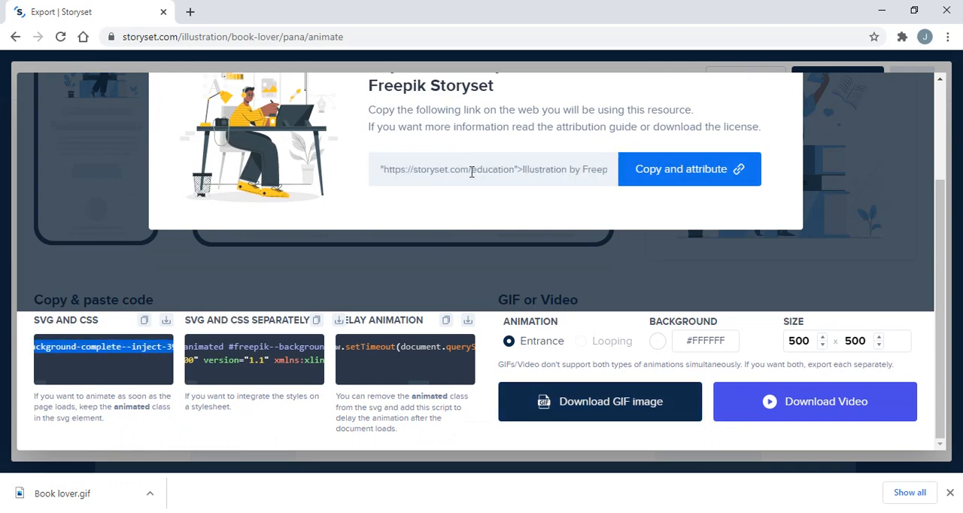
left_click(464, 171)
left_click_drag(463, 171, 536, 162)
left_click(413, 166)
left_click(535, 167)
scroll(727, 307, "up", 2)
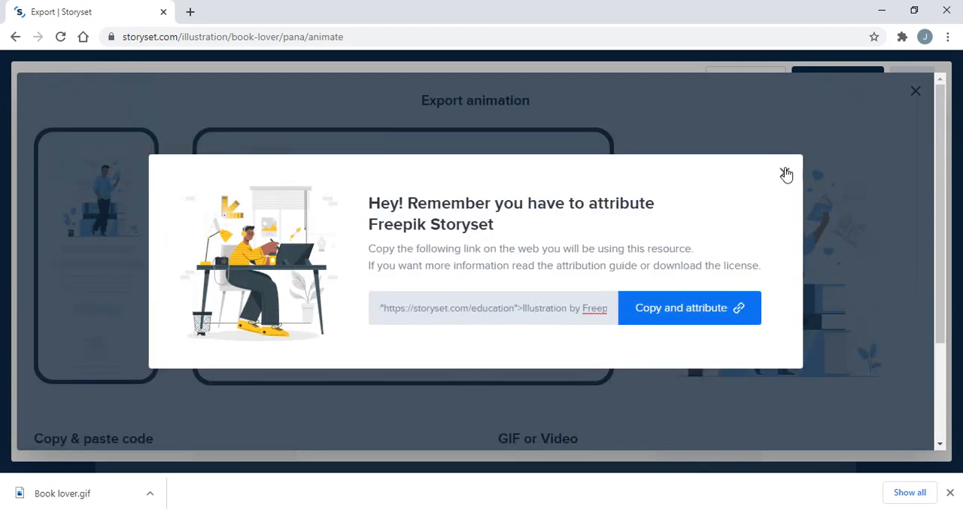
left_click(785, 174)
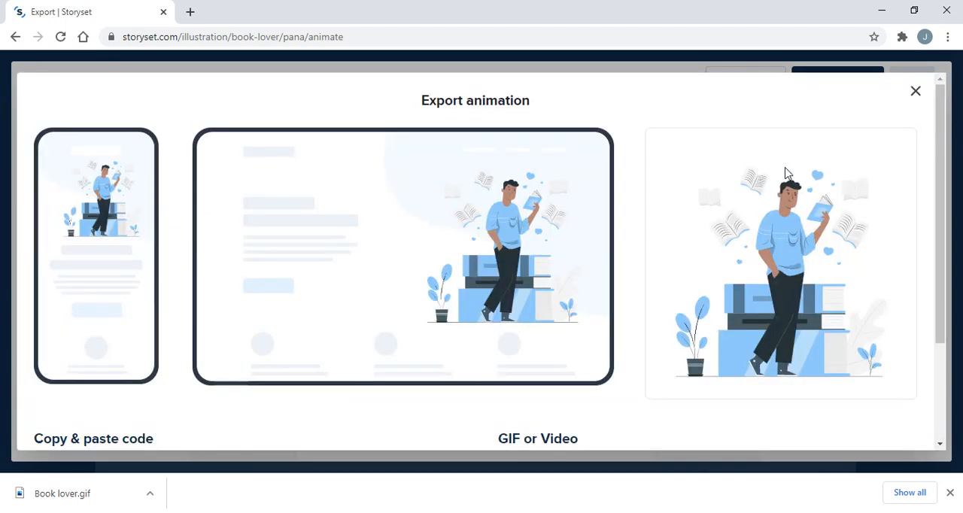
scroll(785, 174, "down", 2)
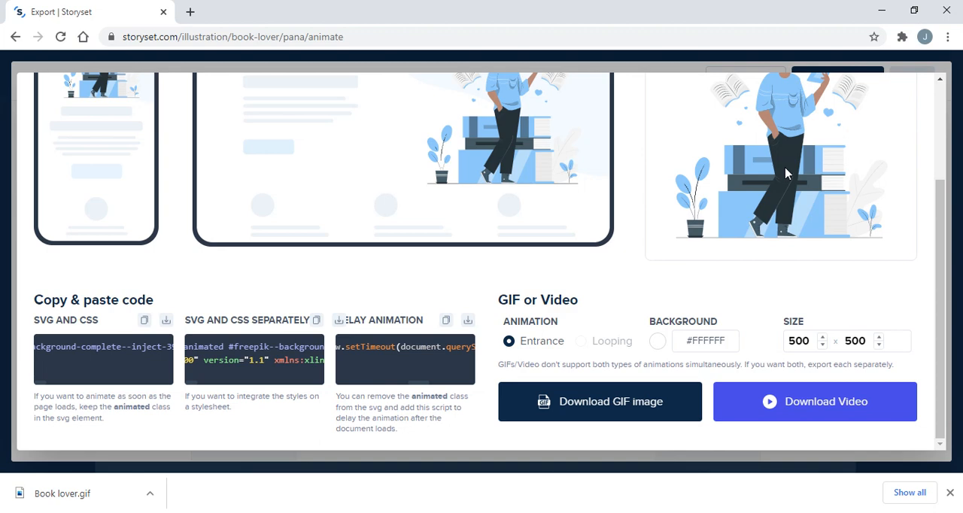
scroll(517, 169, "up", 3)
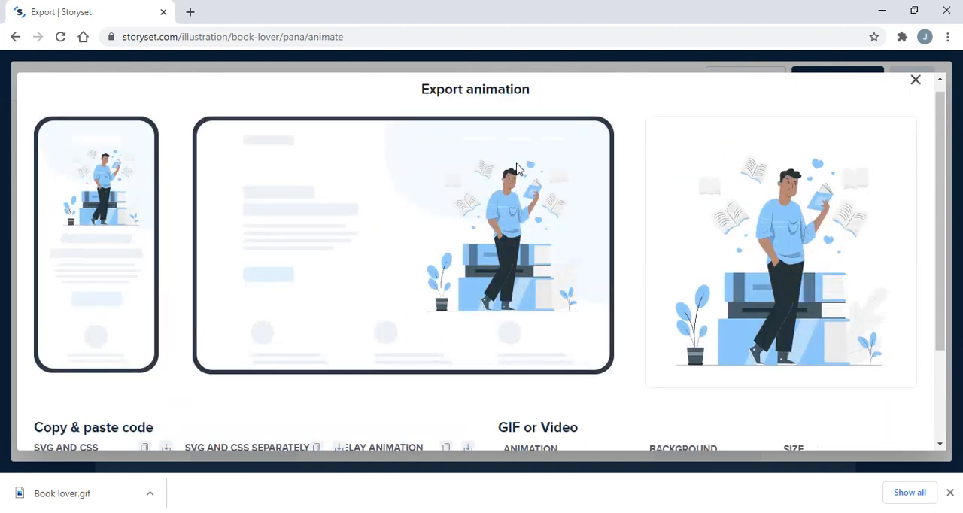